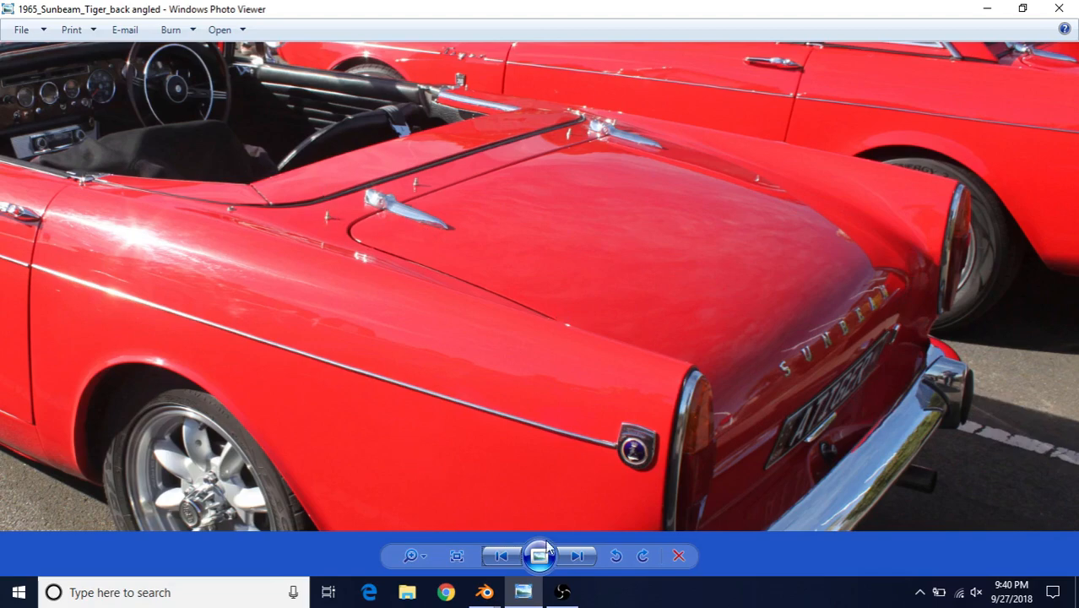
# Step: Examine the fender, tail light and trunk shapes in the 1966 Sunbeam Tiger Roadster back-view reference photo
pyautogui.click(572, 555)
pyautogui.scroll(4, 637, 387)
pyautogui.moveTo(934, 204); pyautogui.dragTo(669, 343)
pyautogui.scroll(-1, 669, 344)
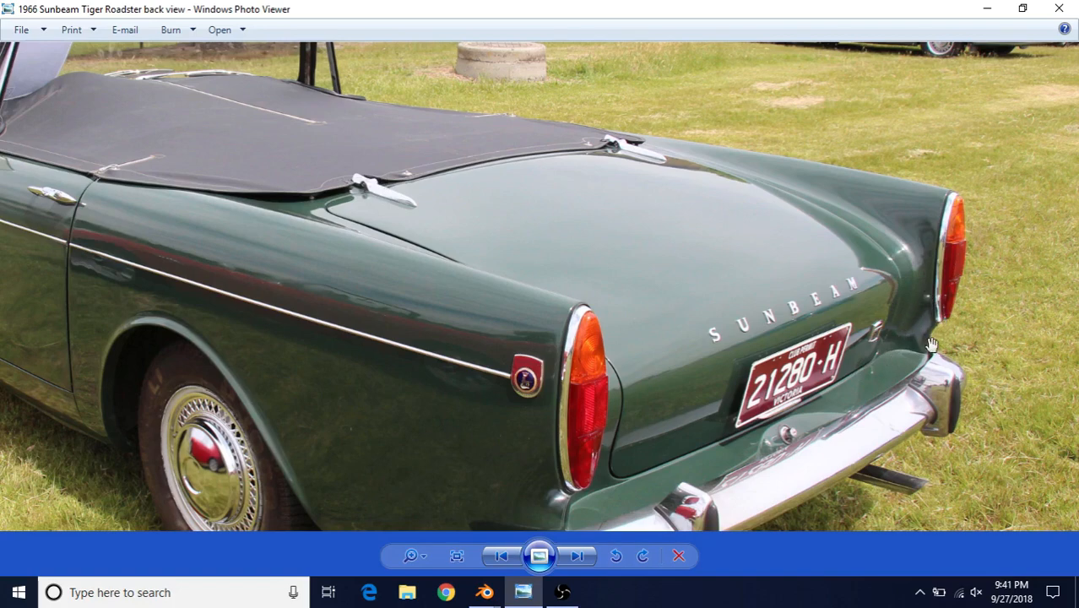
# Step: Switch to Blender and shift the inner side vertex near the fender's rear end by -0.021 along Y
pyautogui.moveTo(485, 591)
pyautogui.click(525, 523)
pyautogui.moveTo(527, 227); pyautogui.dragTo(542, 258, button='middle')
pyautogui.rightClick(371, 291)
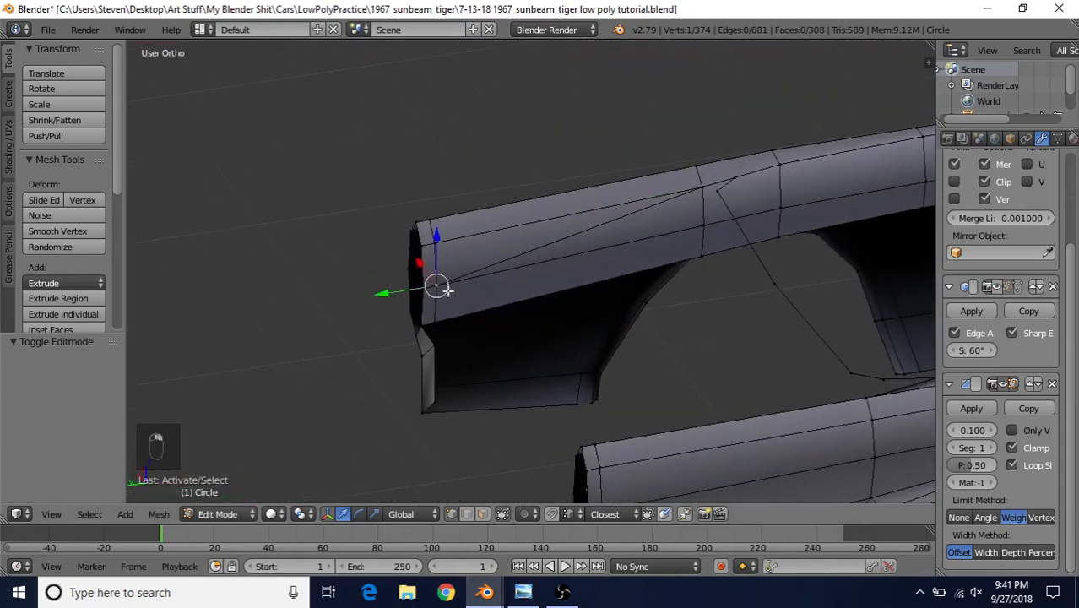
pyautogui.scroll(3, 447, 290)
pyautogui.moveTo(332, 307); pyautogui.dragTo(363, 304)
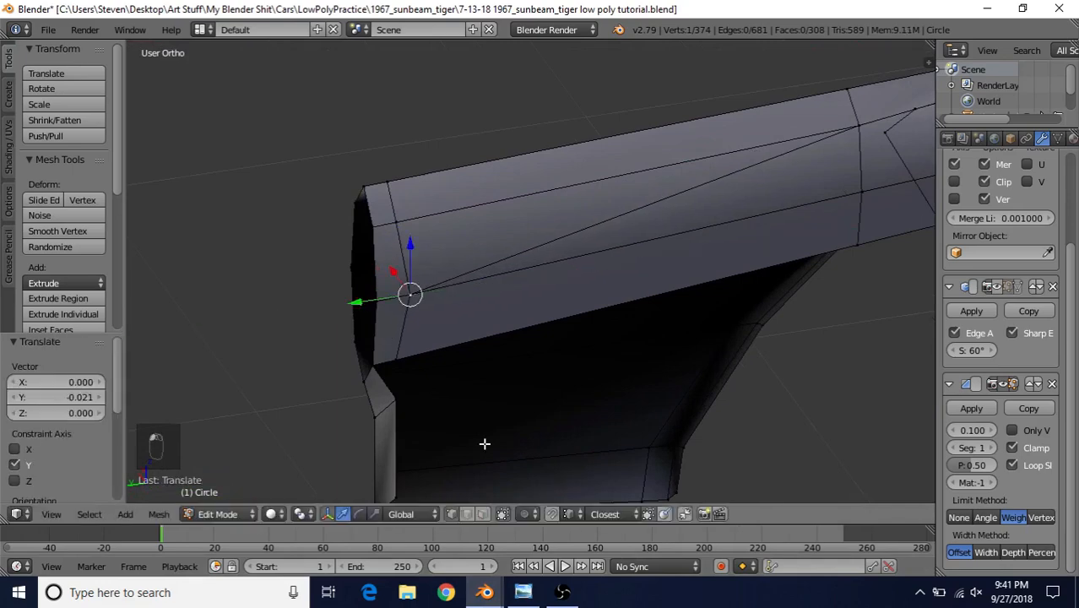
# Step: Recheck the back-view photo, and move the lower inner vertex near the fender's rear end -0.061, then 0.013 along Y
pyautogui.click(523, 592)
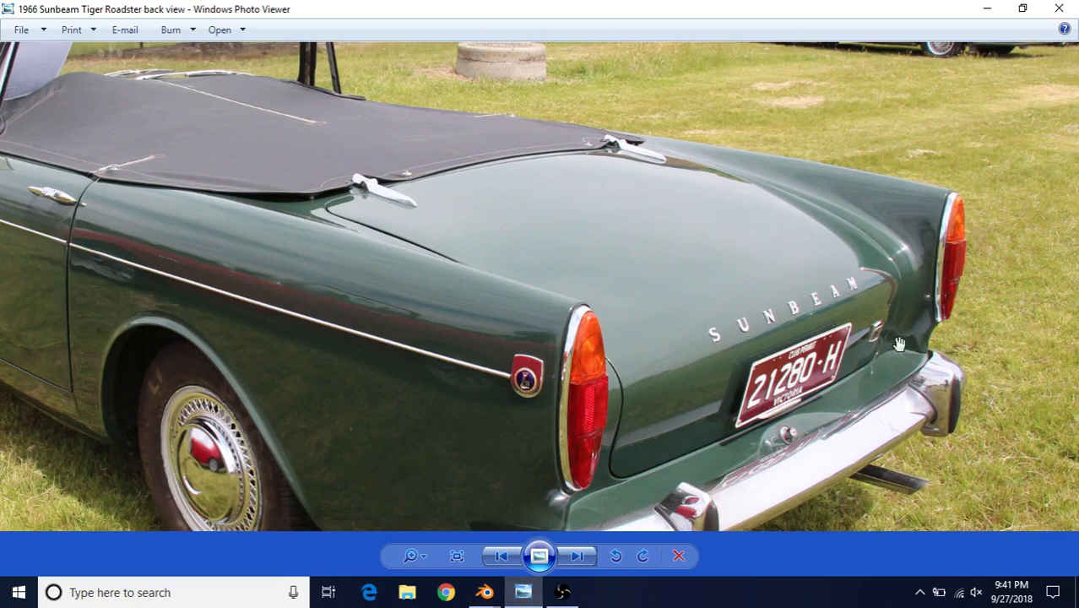
pyautogui.moveTo(484, 591)
pyautogui.click(475, 495)
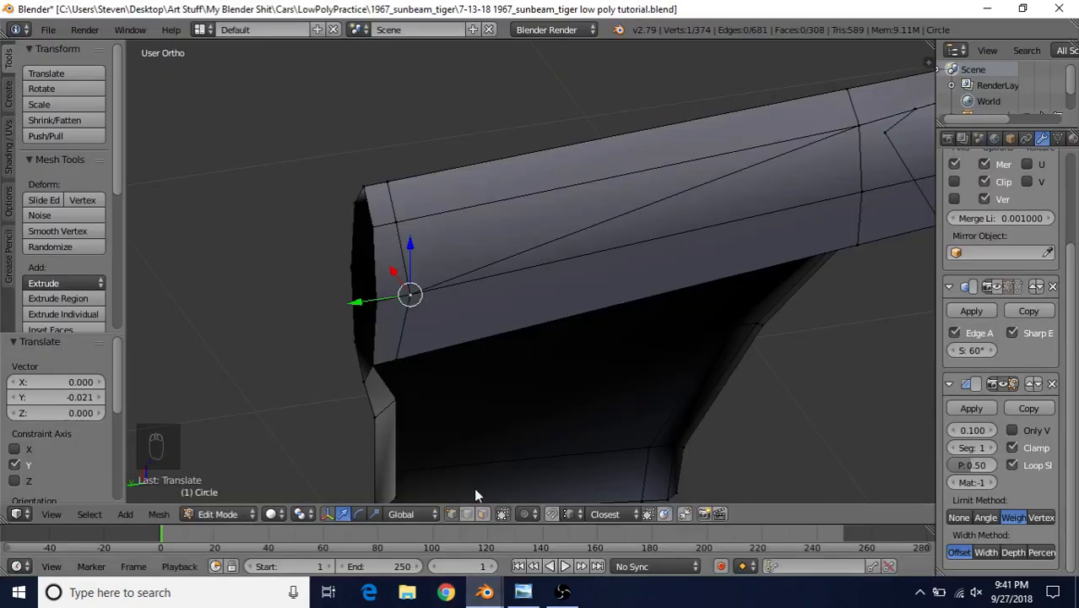
pyautogui.rightClick(373, 356)
pyautogui.press('g')
pyautogui.press('y')
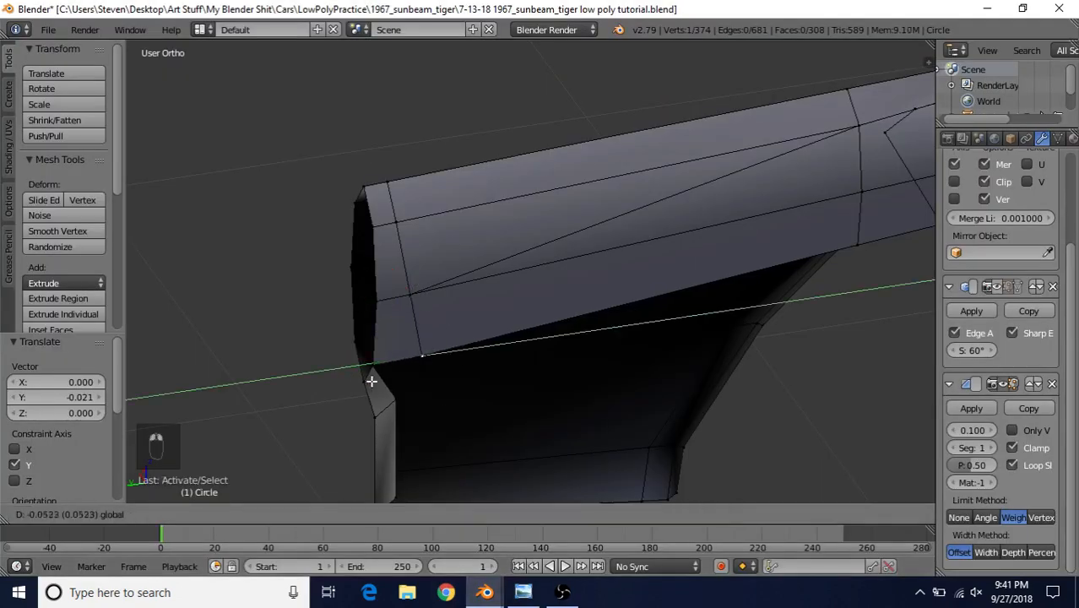
pyautogui.click(373, 382)
pyautogui.press('g')
pyautogui.press('y')
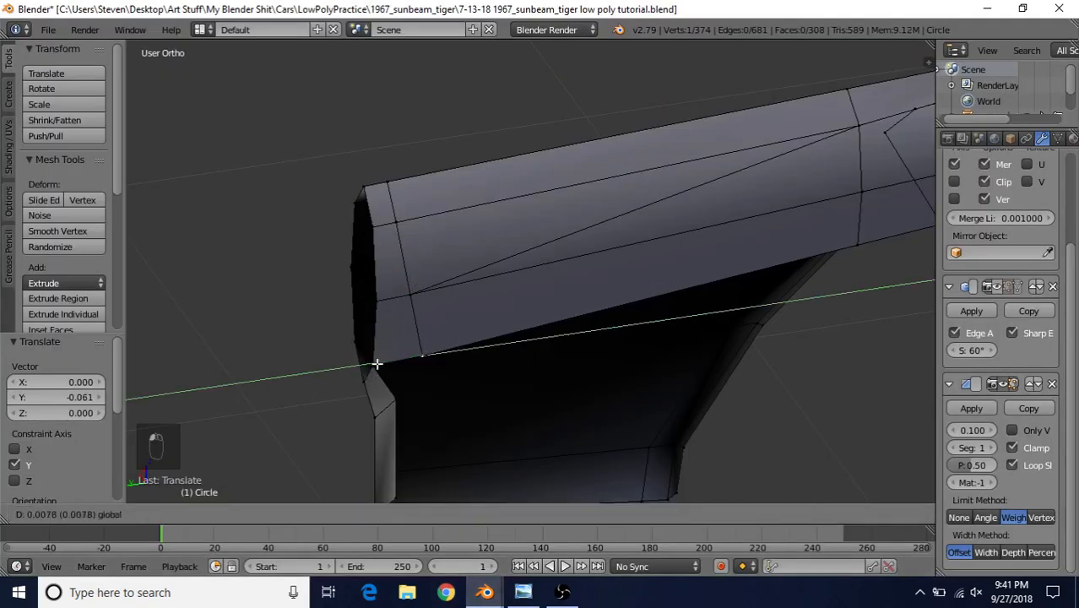
pyautogui.click(375, 364)
# Step: Nudge the middle vertex of the fender's inner rear edge line by 0.002 along Y
pyautogui.keyDown('shift'); pyautogui.scroll(-1, 419, 287); pyautogui.keyUp('shift')
pyautogui.rightClick(418, 274)
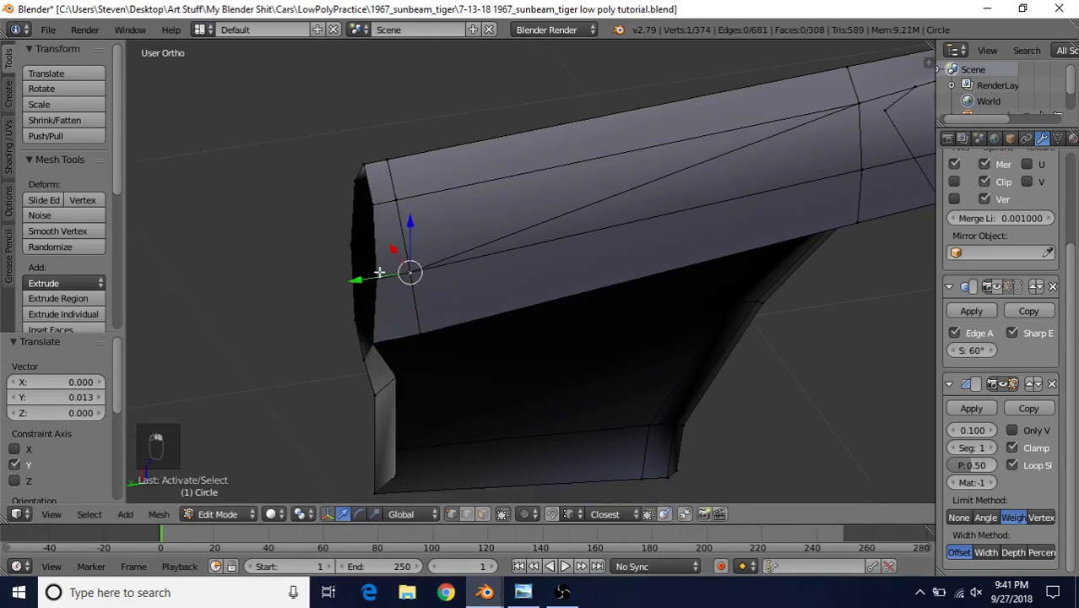
pyautogui.press('g')
pyautogui.press('y')
pyautogui.click(381, 241)
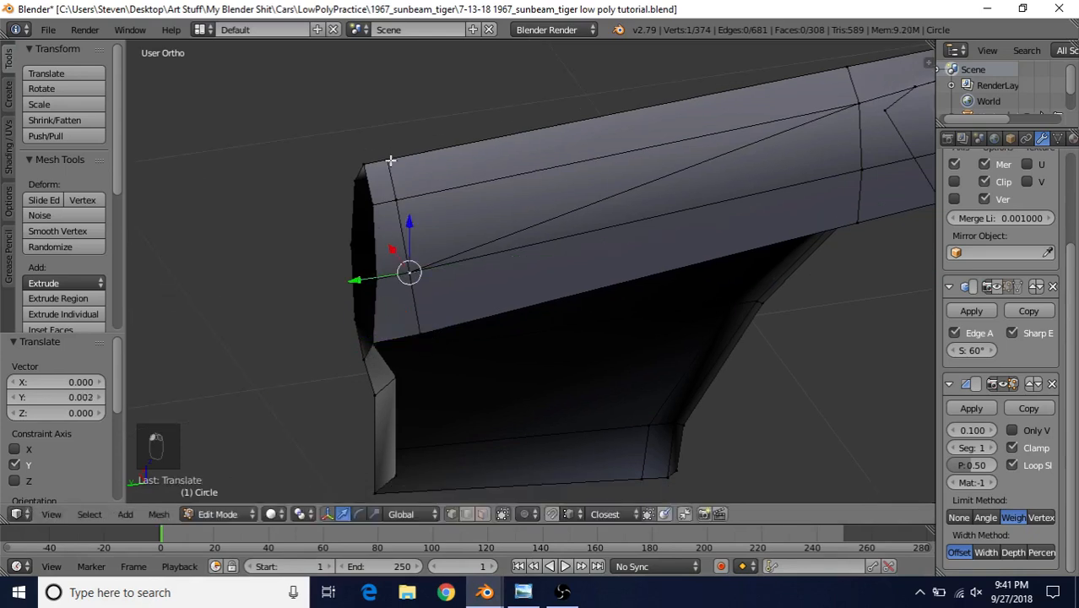
# Step: Extrude the lower inner fender vertex down to the body's bottom edge and shift the new vertex forward along Y
pyautogui.scroll(-2, 427, 311)
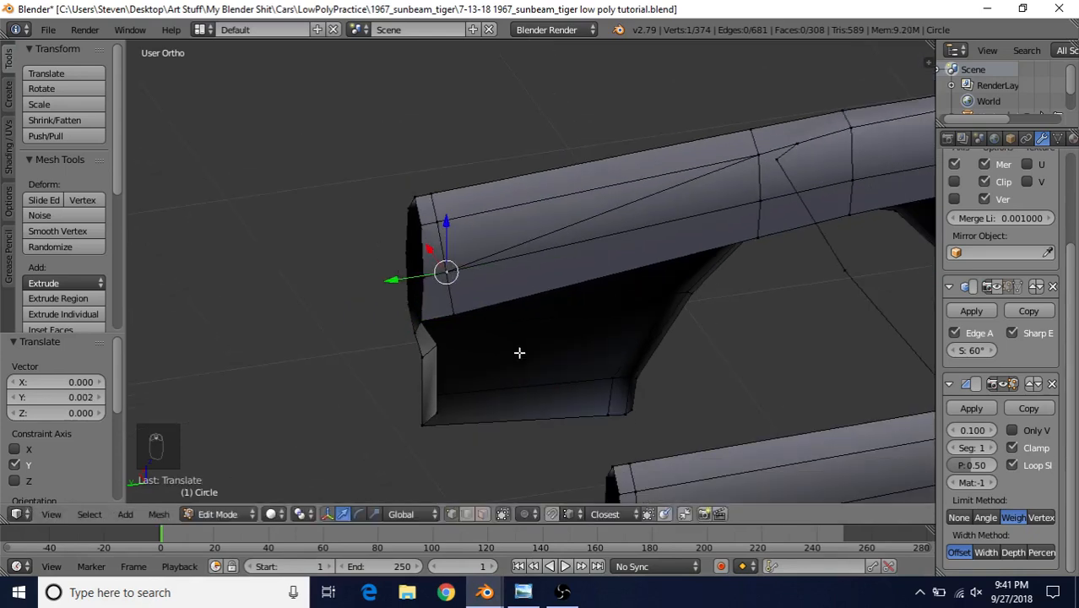
pyautogui.keyDown('shift'); pyautogui.moveTo(518, 352); pyautogui.dragTo(516, 336, button='middle'); pyautogui.keyUp('shift')
pyautogui.rightClick(453, 298)
pyautogui.press('e')
pyautogui.rightClick(467, 264)
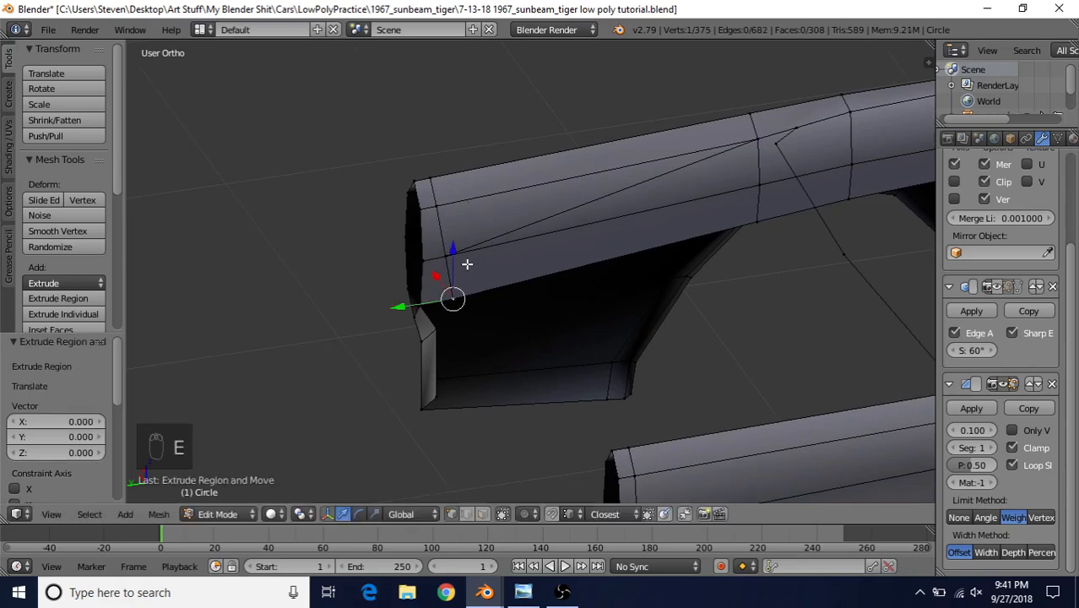
pyautogui.moveTo(458, 244); pyautogui.dragTo(414, 407)
pyautogui.moveTo(413, 408); pyautogui.dragTo(576, 331, button='middle')
pyautogui.moveTo(415, 282)
pyautogui.mouseDown(button='middle')
pyautogui.moveTo(424, 317)
pyautogui.moveTo(400, 320)
pyautogui.moveTo(434, 299)
pyautogui.moveTo(429, 258)
pyautogui.mouseUp(button='middle')
pyautogui.press('z')
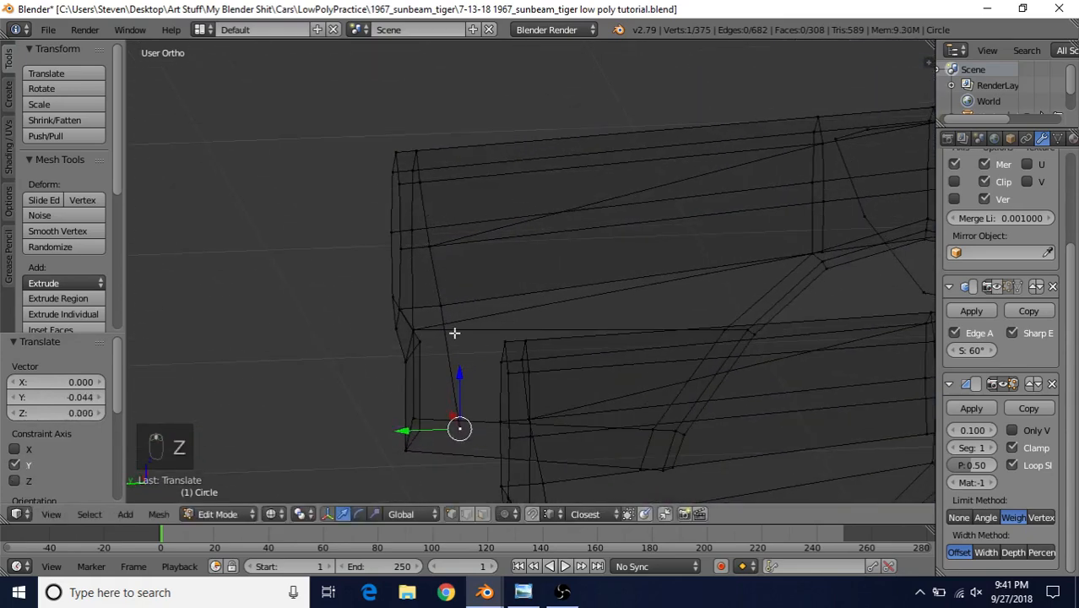
pyautogui.moveTo(405, 435); pyautogui.dragTo(411, 436)
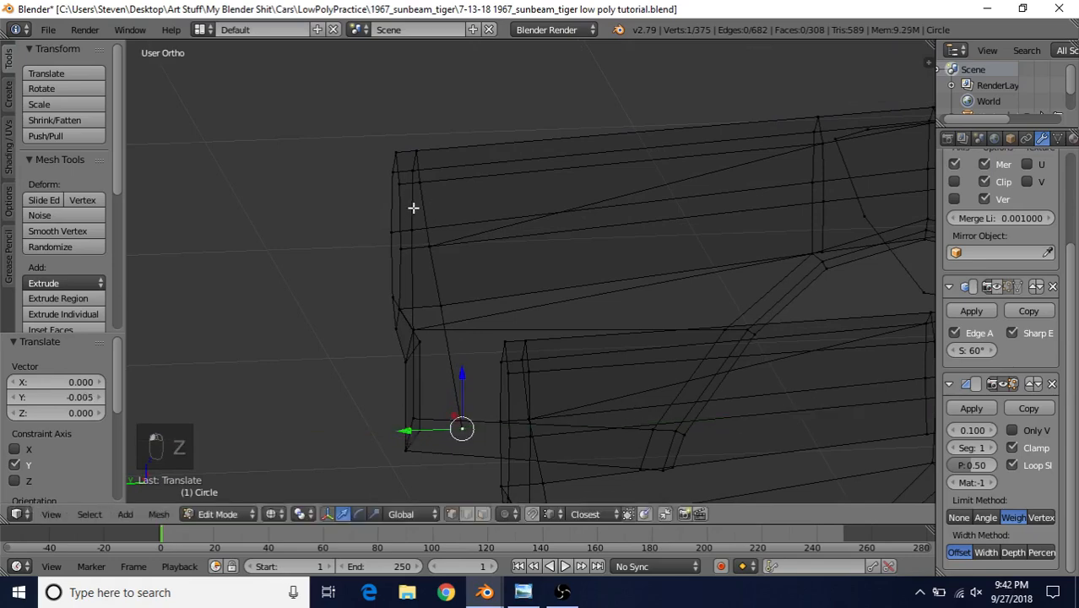
# Step: Select the three bottom vertices of the body's rear corner below the fender and move them -0.033 along Y
pyautogui.press('z')
pyautogui.moveTo(474, 349); pyautogui.dragTo(671, 356, button='middle')
pyautogui.scroll(4, 672, 356)
pyautogui.rightClick(502, 360)
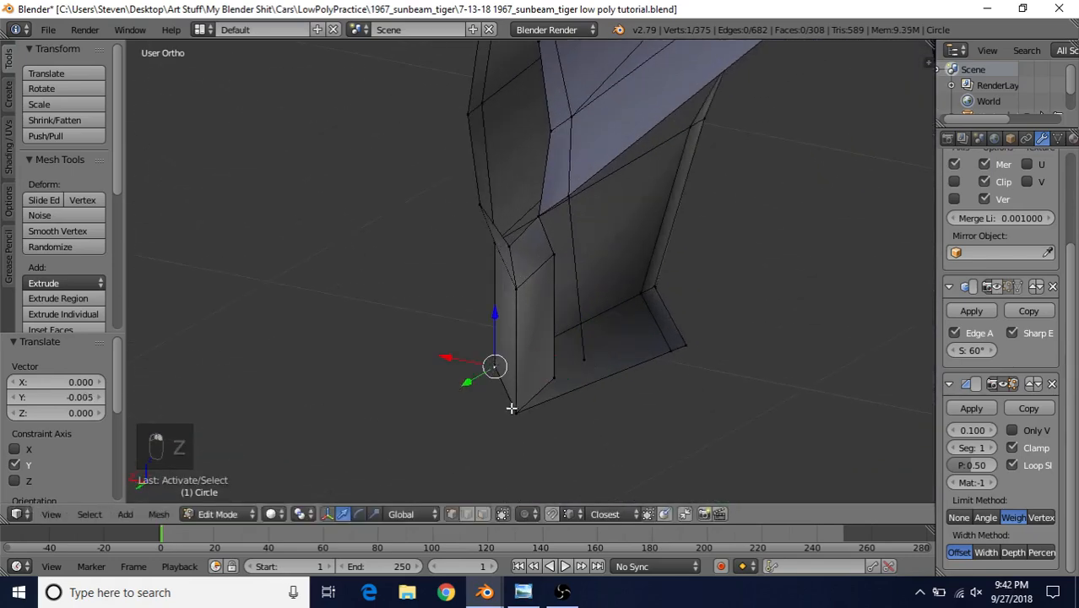
pyautogui.keyDown('shift'); pyautogui.rightClick(512, 407); pyautogui.keyUp('shift')
pyautogui.keyDown('shift'); pyautogui.rightClick(544, 371); pyautogui.keyUp('shift')
pyautogui.moveTo(546, 372)
pyautogui.mouseDown(button='middle')
pyautogui.moveTo(503, 360)
pyautogui.moveTo(452, 373)
pyautogui.moveTo(516, 352)
pyautogui.mouseUp(button='middle')
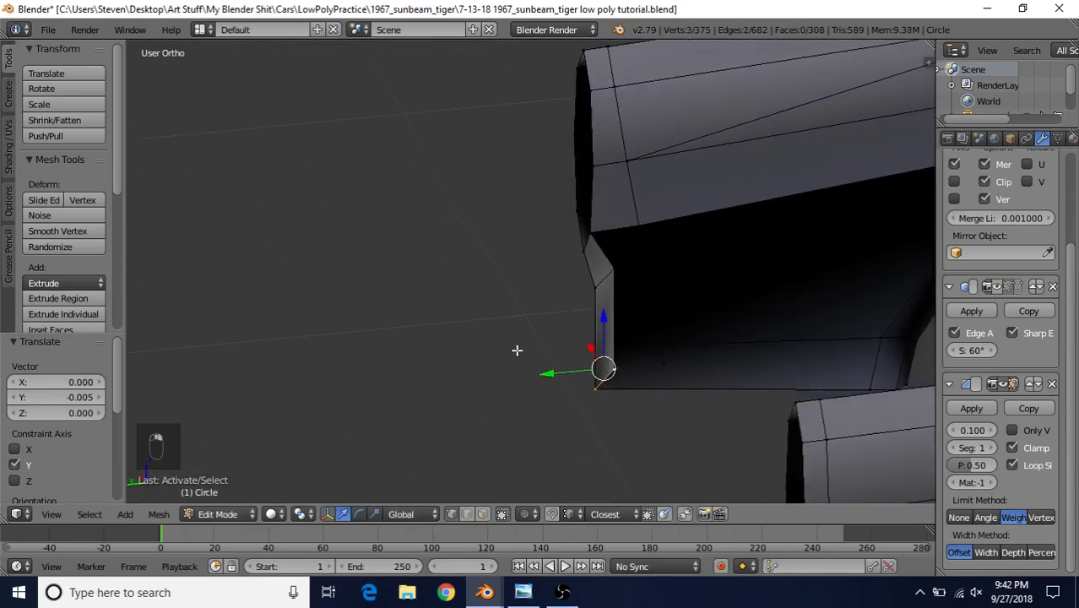
pyautogui.press('z')
pyautogui.press('g')
pyautogui.press('y')
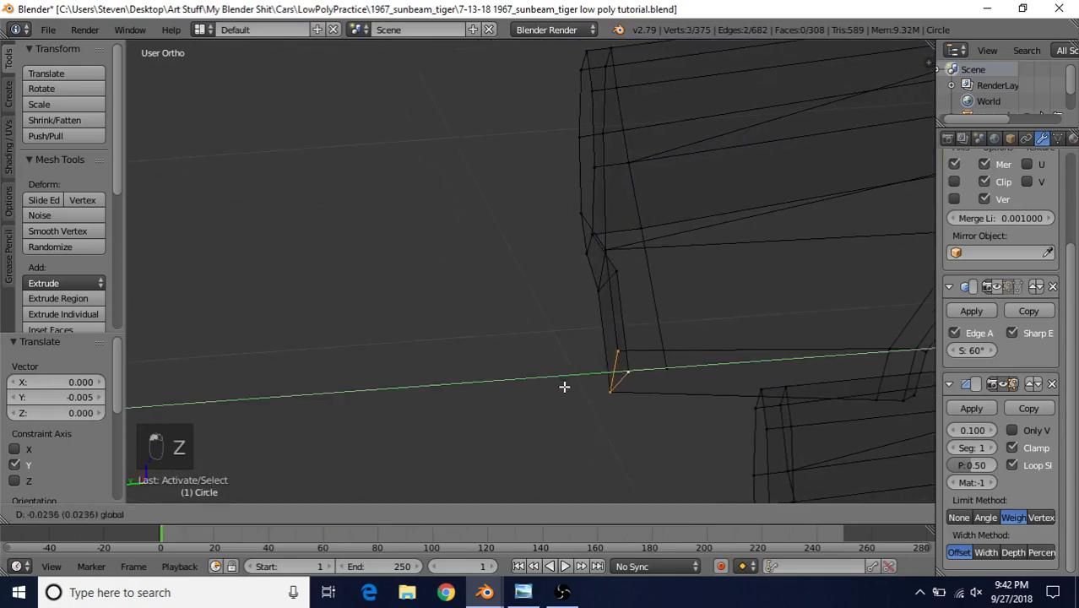
pyautogui.click(571, 385)
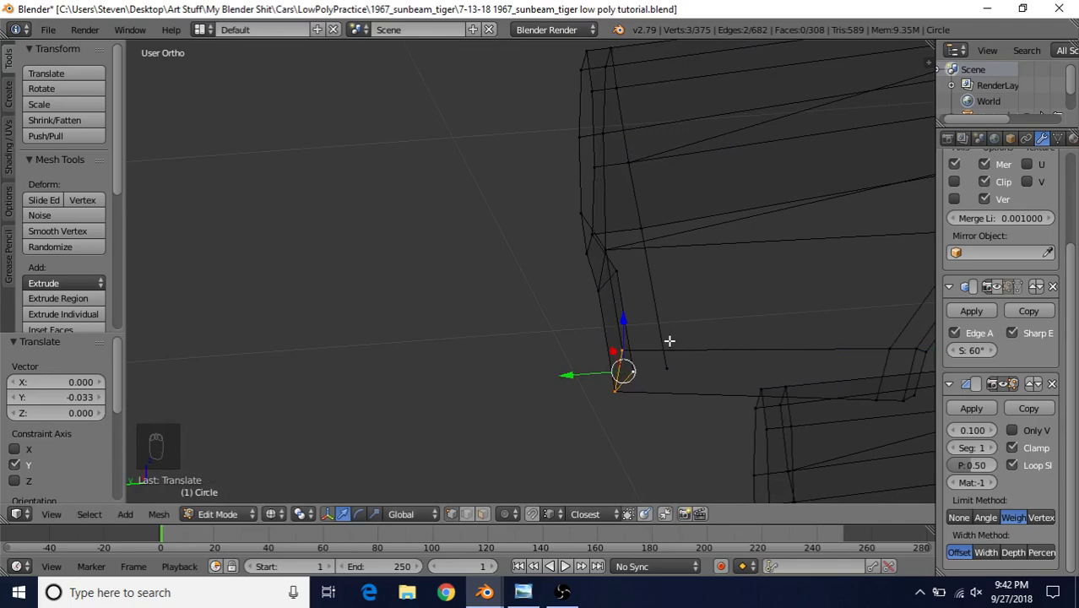
# Step: Compare the slant of the lower rear corner with the back-view reference photo and return to Blender
pyautogui.click(523, 591)
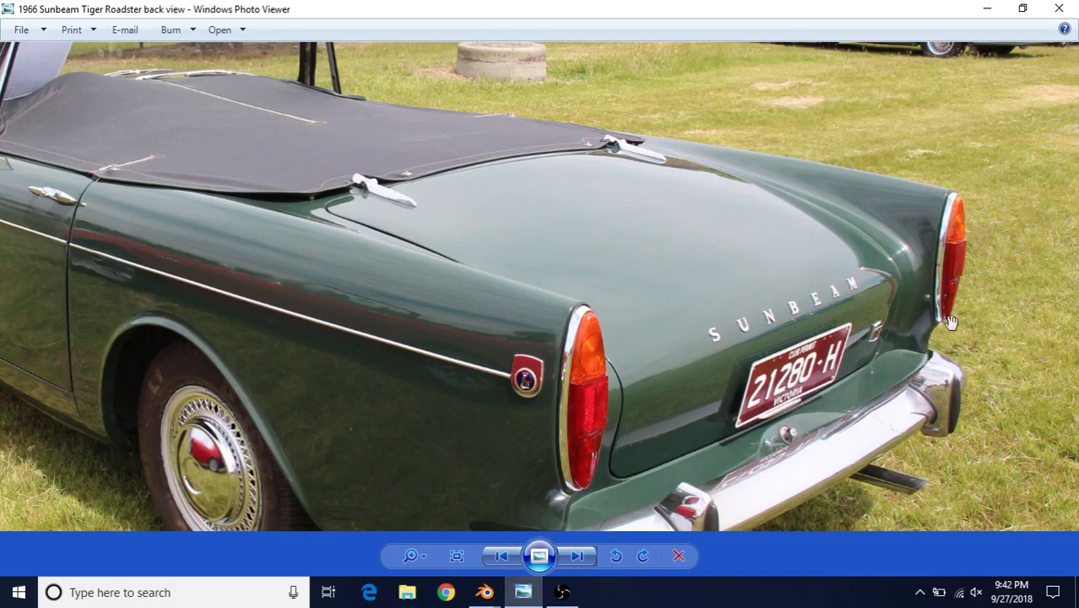
pyautogui.moveTo(484, 591)
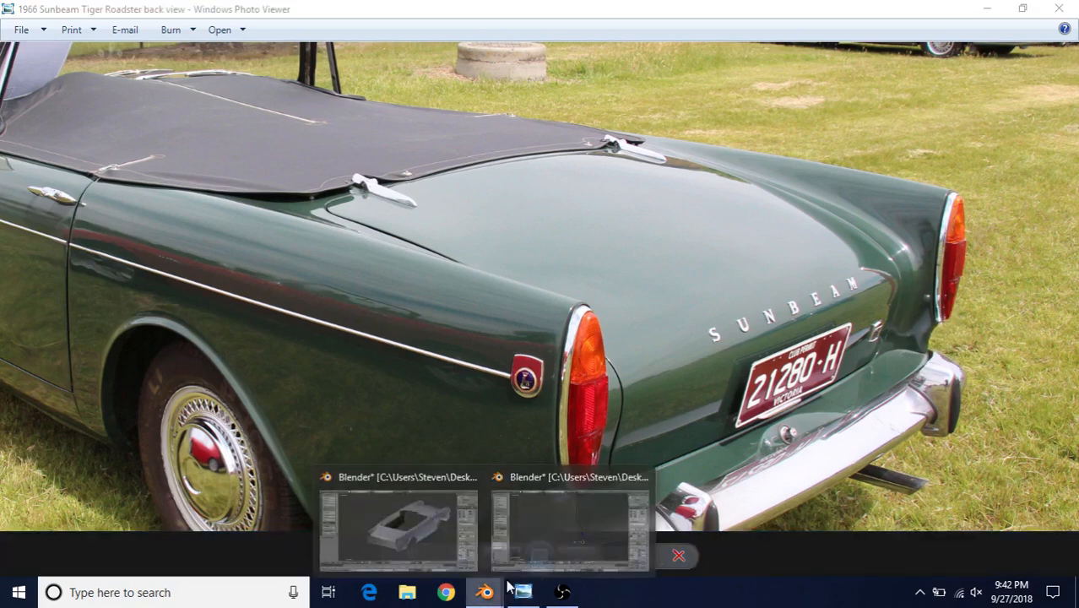
pyautogui.click(400, 516)
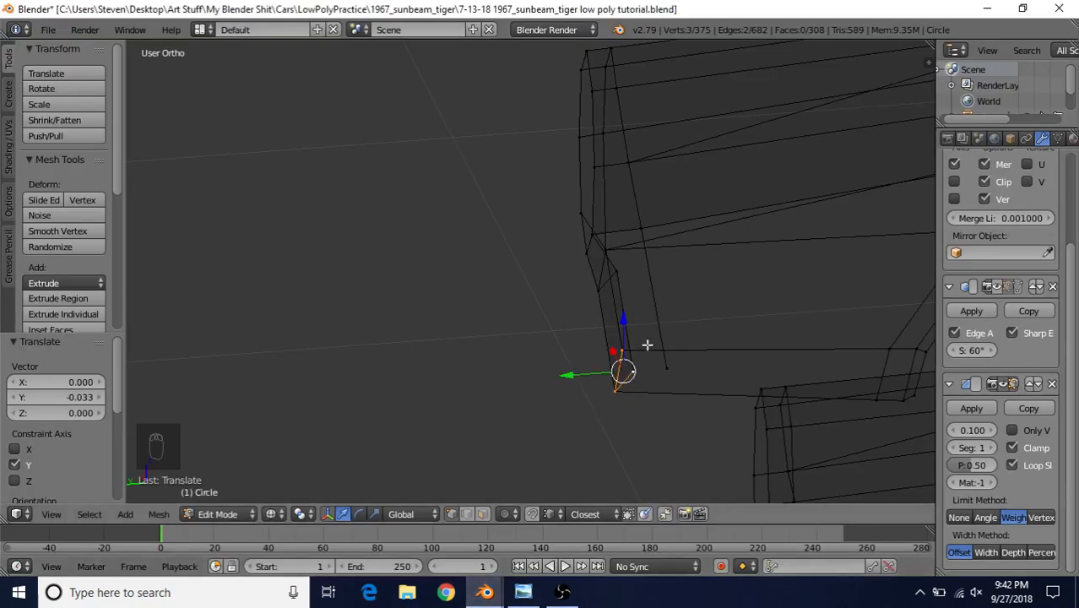
# Step: Extrude the four-vertex edge chain along the fender's inner side and rear corner along X to the mirror centre, forming the trunk surfaces
pyautogui.scroll(-2, 666, 340)
pyautogui.press('z')
pyautogui.scroll(-2, 618, 282)
pyautogui.scroll(1, 536, 277)
pyautogui.moveTo(606, 242)
pyautogui.keyDown('shift'); pyautogui.mouseDown(button='middle')
pyautogui.moveTo(536, 277)
pyautogui.moveTo(607, 260)
pyautogui.mouseUp(button='middle'); pyautogui.keyUp('shift')
pyautogui.rightClick(519, 372)
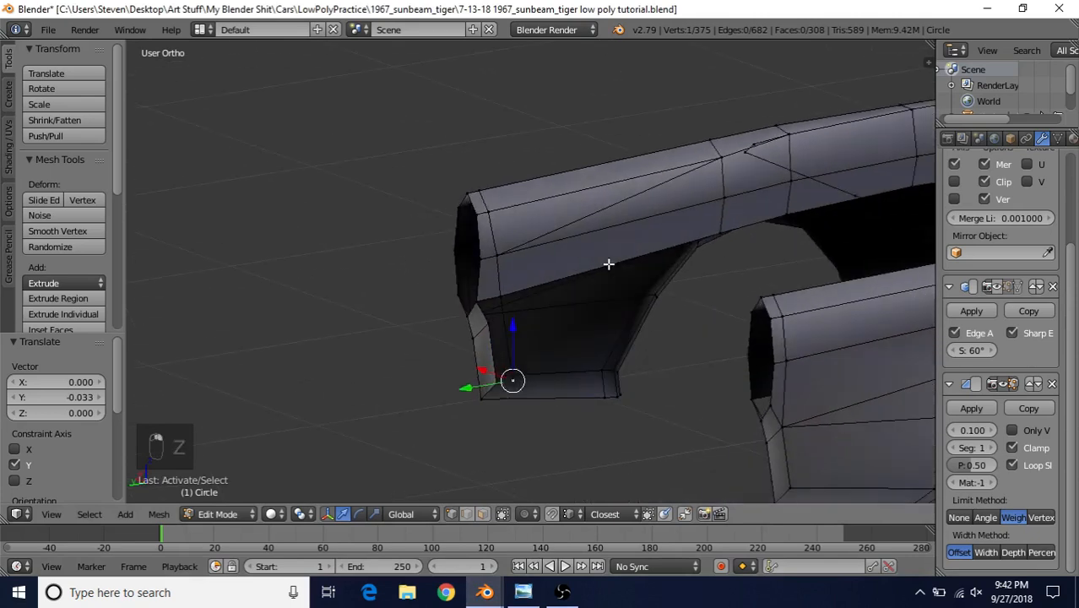
pyautogui.keyDown('shift'); pyautogui.rightClick(496, 290); pyautogui.keyUp('shift')
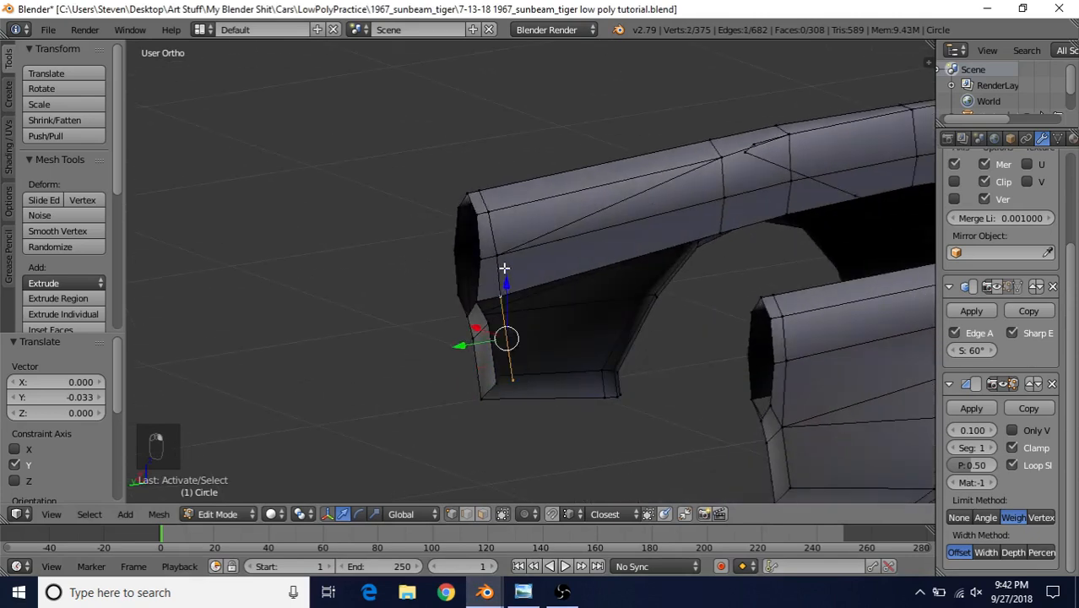
pyautogui.keyDown('shift'); pyautogui.rightClick(499, 254); pyautogui.keyUp('shift')
pyautogui.keyDown('shift'); pyautogui.rightClick(724, 161); pyautogui.keyUp('shift')
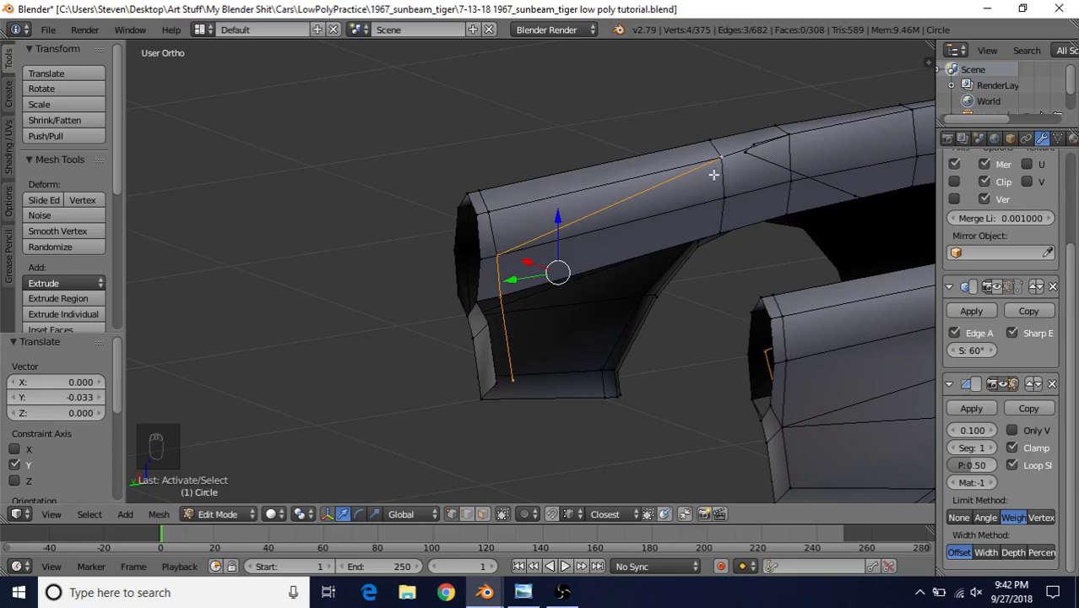
pyautogui.moveTo(634, 287); pyautogui.dragTo(593, 258, button='middle')
pyautogui.press('e')
pyautogui.rightClick(677, 211)
pyautogui.press('g')
pyautogui.press('x')
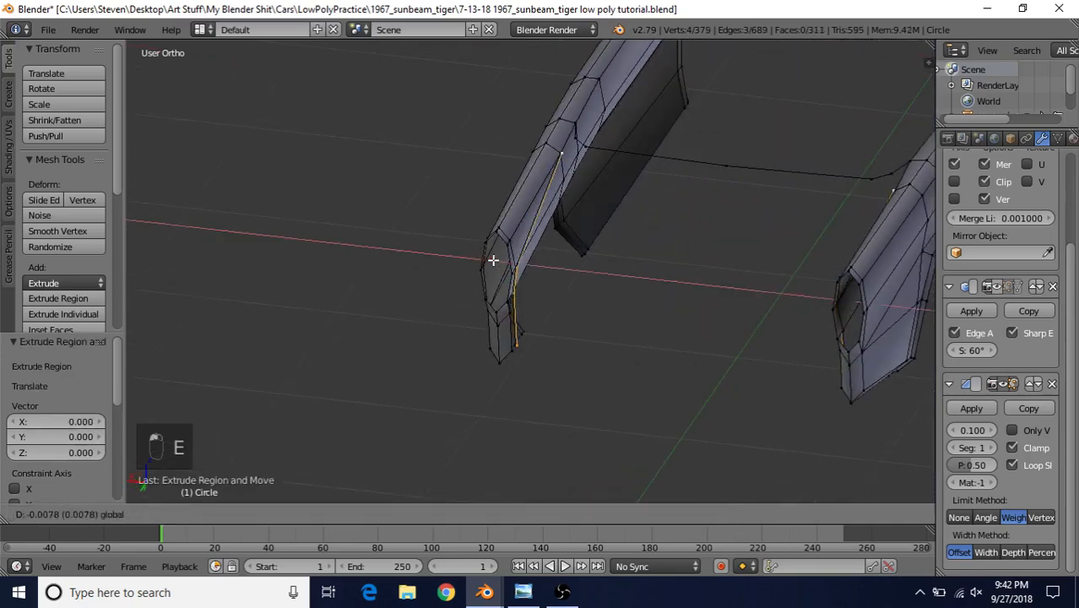
pyautogui.click(732, 258)
# Step: Recalculate the normals of the whole body mesh and apply smooth shading to it
pyautogui.moveTo(691, 258); pyautogui.dragTo(596, 264, button='middle')
pyautogui.scroll(1, 603, 265)
pyautogui.press('Tab')
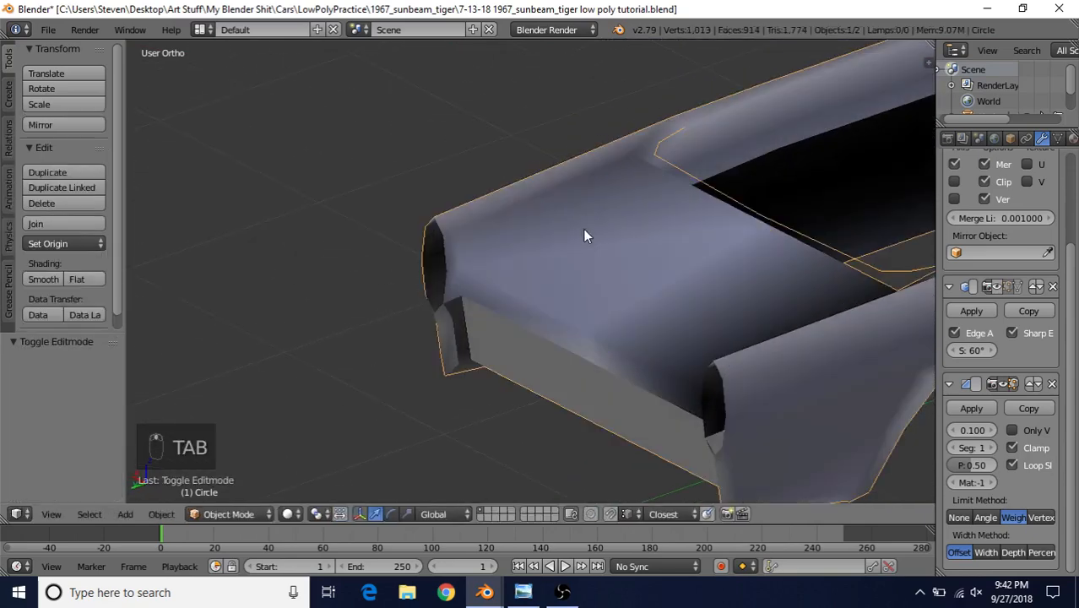
pyautogui.press('Tab')
pyautogui.press('a')
pyautogui.press('a')
pyautogui.press('a')
pyautogui.press('a')
pyautogui.press('a')
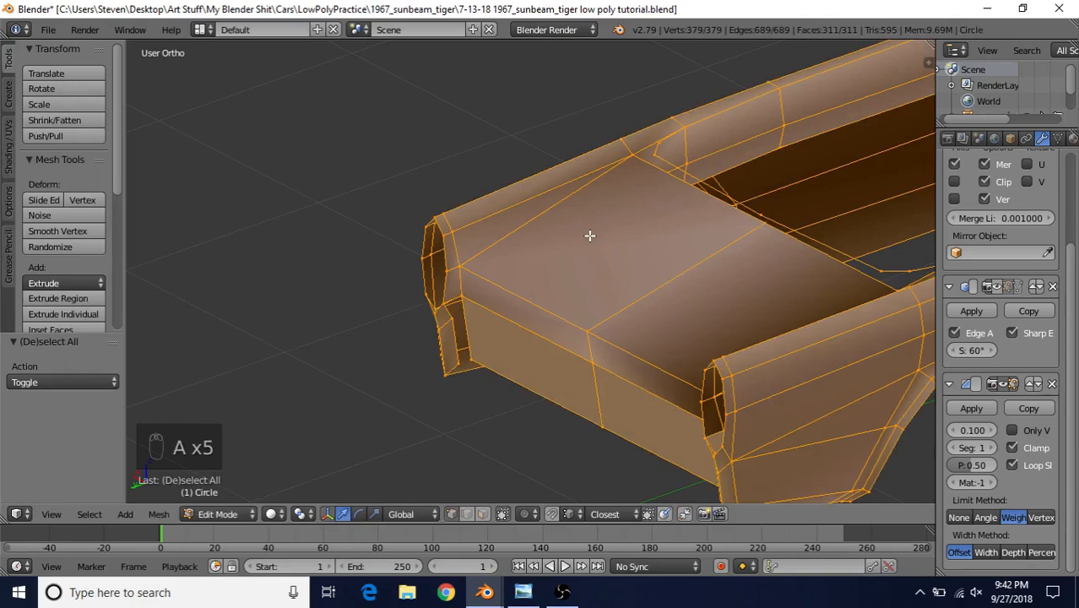
pyautogui.hotkey('ctrl', 'n')
pyautogui.press('Tab')
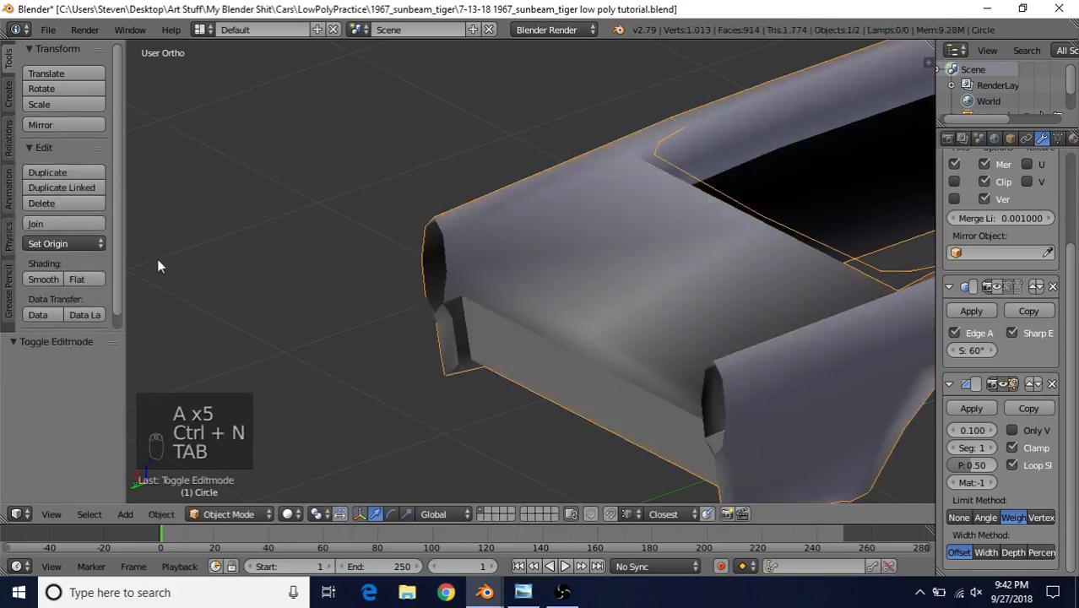
pyautogui.click(54, 279)
pyautogui.press('Tab')
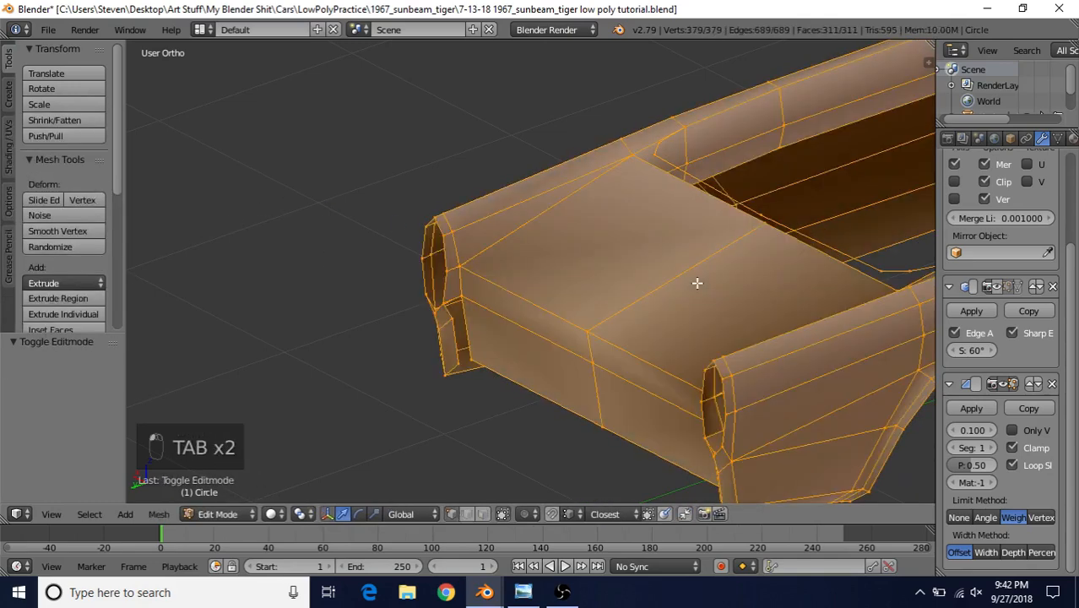
# Step: Delete the two vertices on the fender's inner side below the front corner of the trunk deck
pyautogui.press('a')
pyautogui.press('a')
pyautogui.press('a')
pyautogui.moveTo(667, 253); pyautogui.dragTo(492, 263, button='middle')
pyautogui.scroll(1, 591, 272)
pyautogui.rightClick(717, 281)
pyautogui.keyDown('shift'); pyautogui.rightClick(723, 308); pyautogui.keyUp('shift')
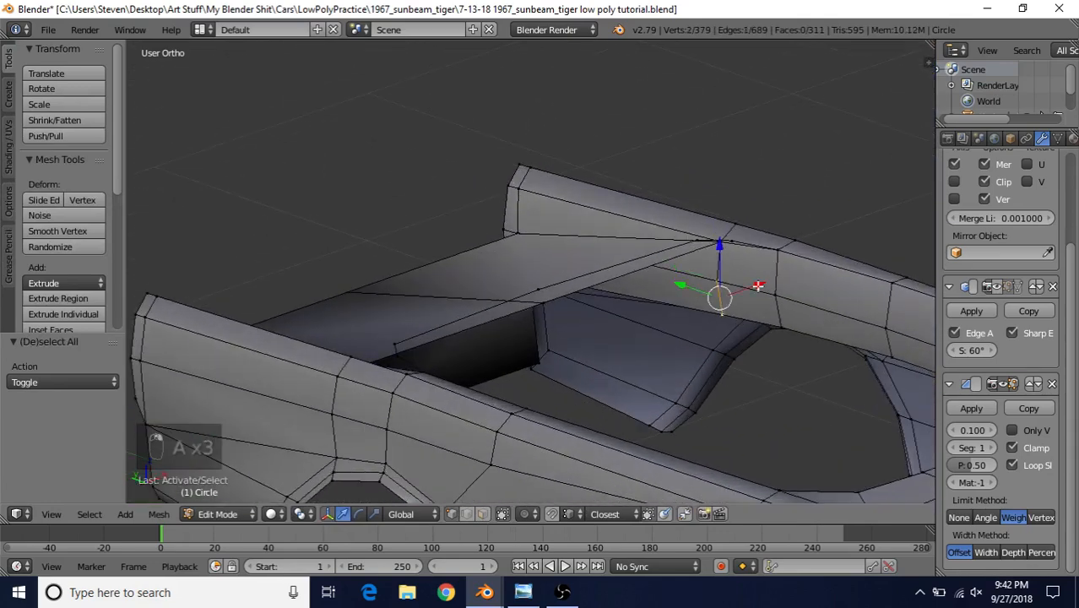
pyautogui.press('Delete')
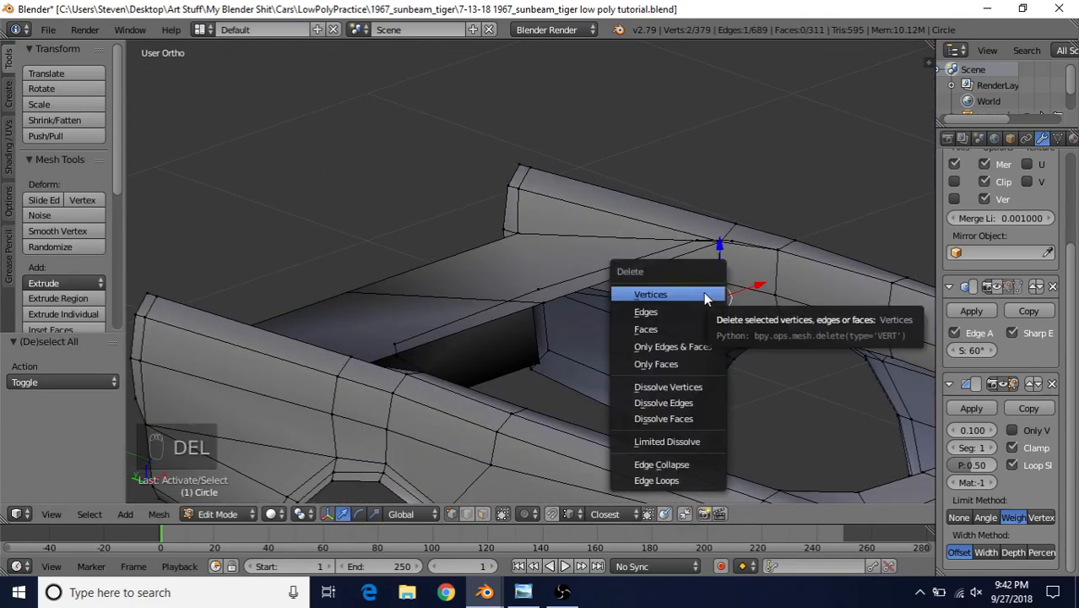
pyautogui.click(703, 291)
# Step: Delete the trunk deck's rear edge, the short edge from its corner to the tail-light opening, and the fender edge above that corner
pyautogui.scroll(-2, 640, 342)
pyautogui.moveTo(522, 294); pyautogui.dragTo(701, 326, button='middle')
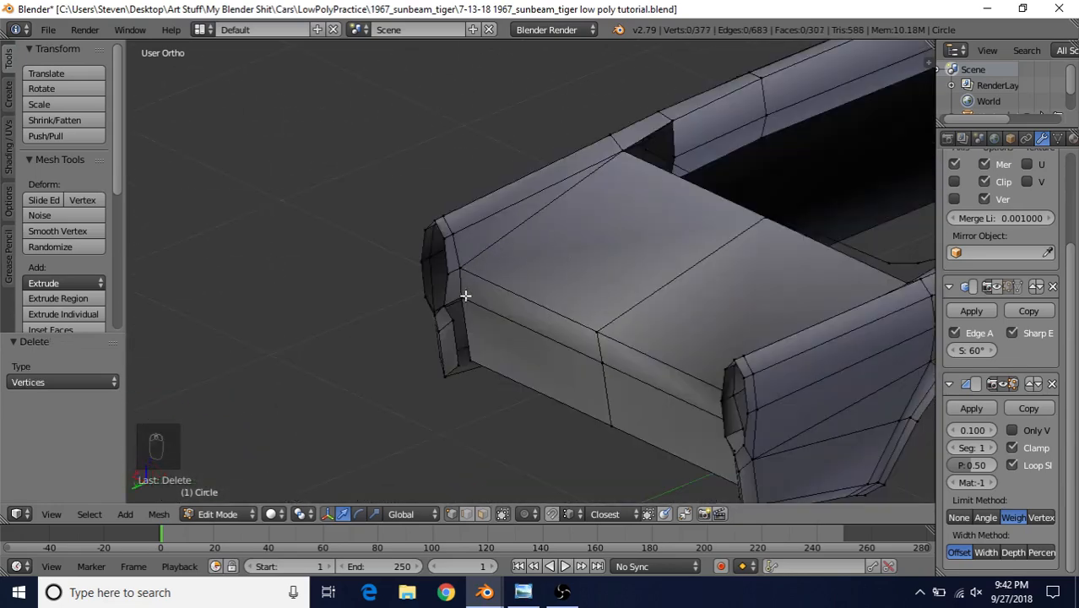
pyautogui.moveTo(498, 263); pyautogui.dragTo(462, 254, button='middle')
pyautogui.keyDown('shift'); pyautogui.moveTo(520, 255); pyautogui.dragTo(597, 258, button='middle'); pyautogui.keyUp('shift')
pyautogui.scroll(3, 579, 255)
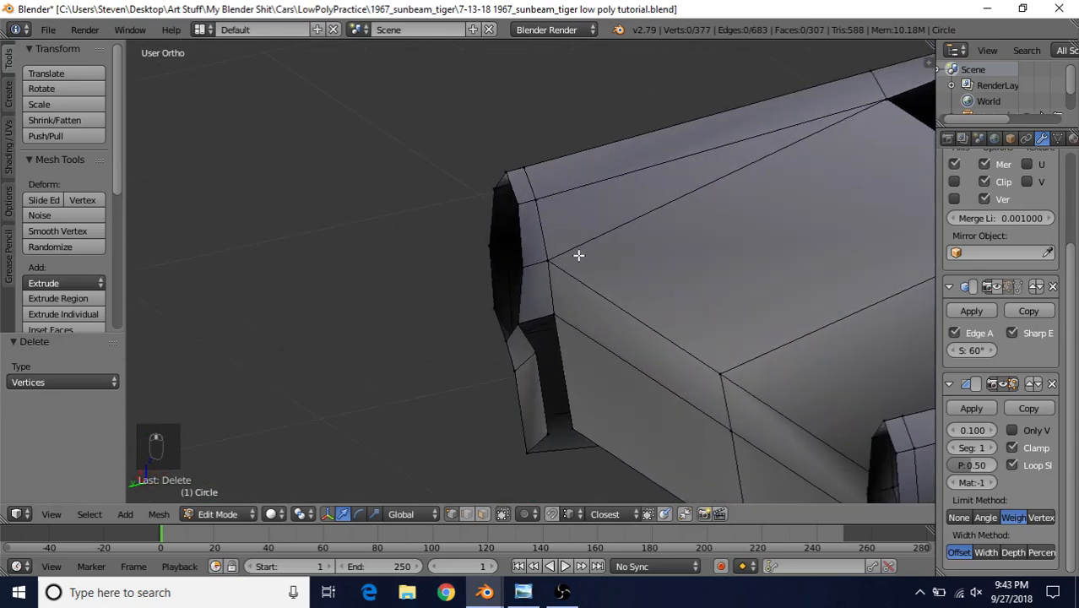
pyautogui.rightClick(680, 328)
pyautogui.keyDown('shift'); pyautogui.rightClick(534, 265); pyautogui.keyUp('shift')
pyautogui.keyDown('shift'); pyautogui.rightClick(542, 239); pyautogui.keyUp('shift')
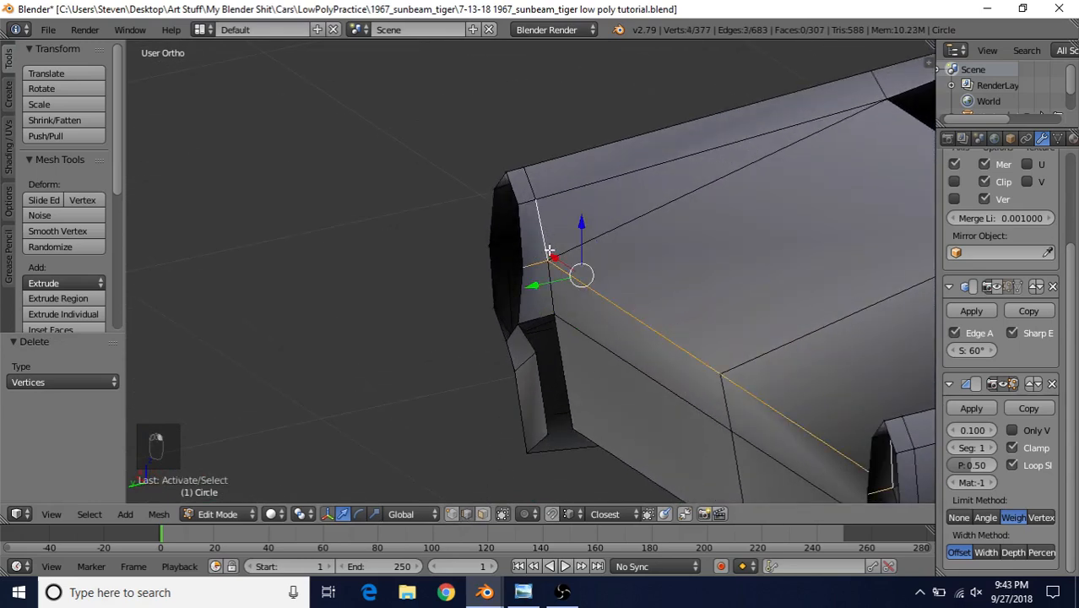
pyautogui.moveTo(611, 300)
pyautogui.keyDown('shift'); pyautogui.mouseDown(button='middle')
pyautogui.moveTo(574, 338)
pyautogui.moveTo(603, 312)
pyautogui.mouseUp(button='middle'); pyautogui.keyUp('shift')
pyautogui.scroll(1, 574, 338)
pyautogui.press('Delete')
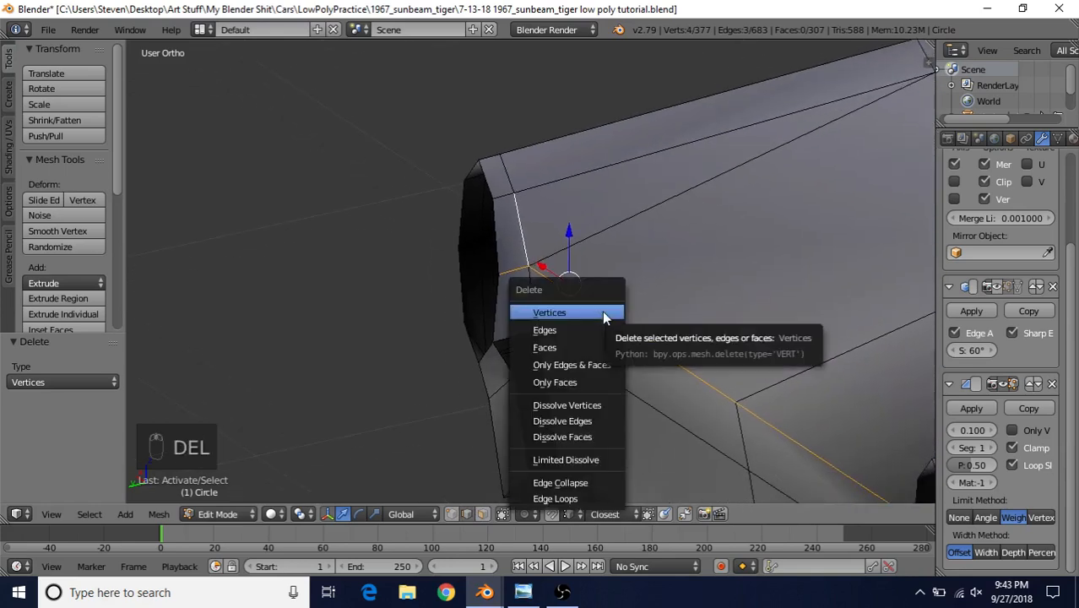
pyautogui.click(551, 330)
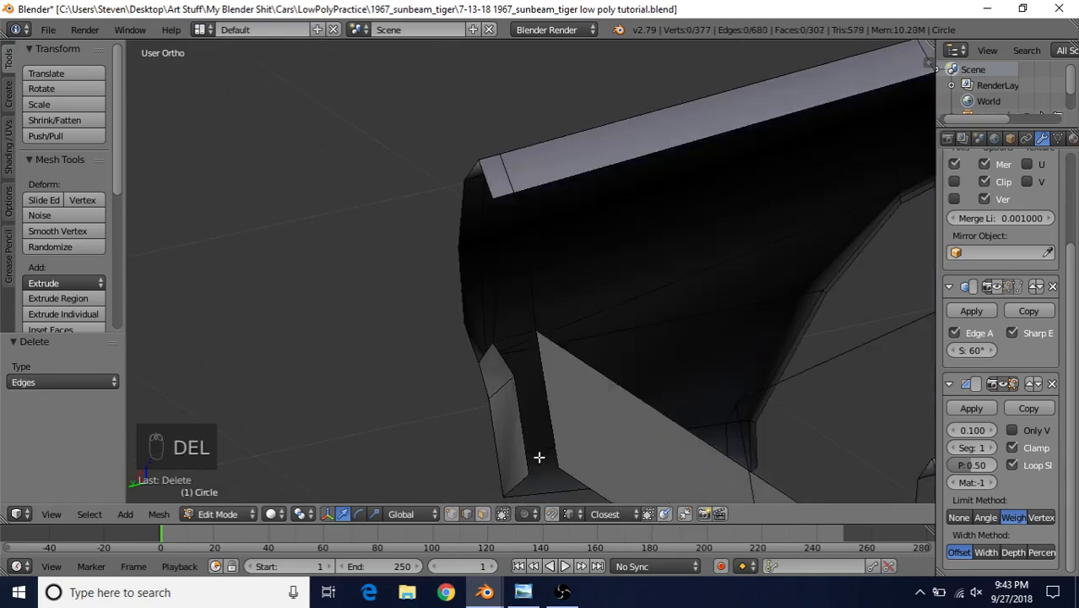
# Step: Bevel the trunk profile's upper corner vertices at the fender side and centre line by about 0.070 with two segments, consulting the back-view photo
pyautogui.press('z')
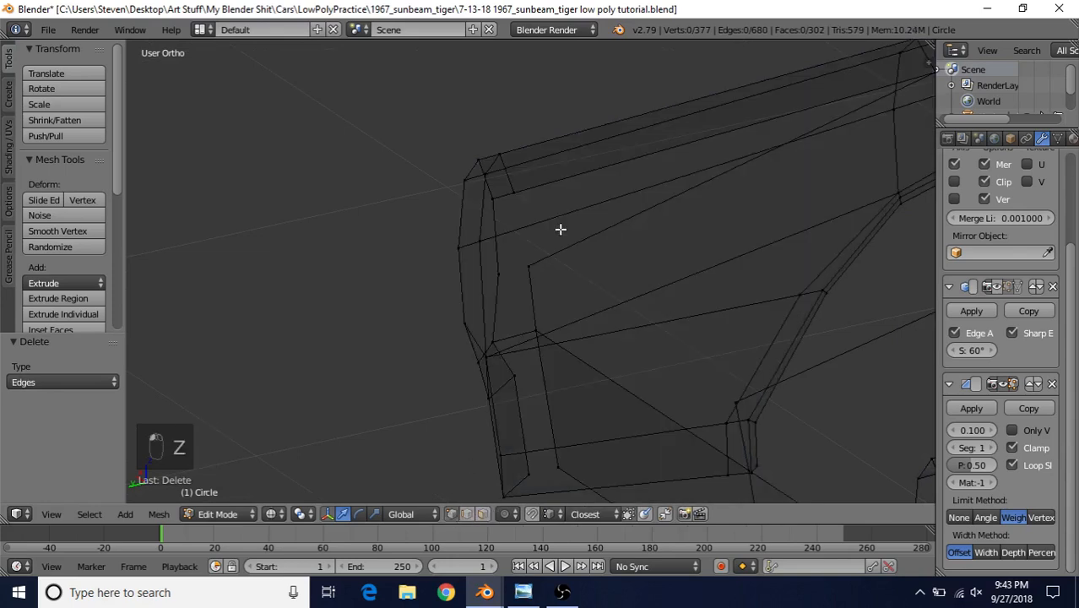
pyautogui.rightClick(541, 263)
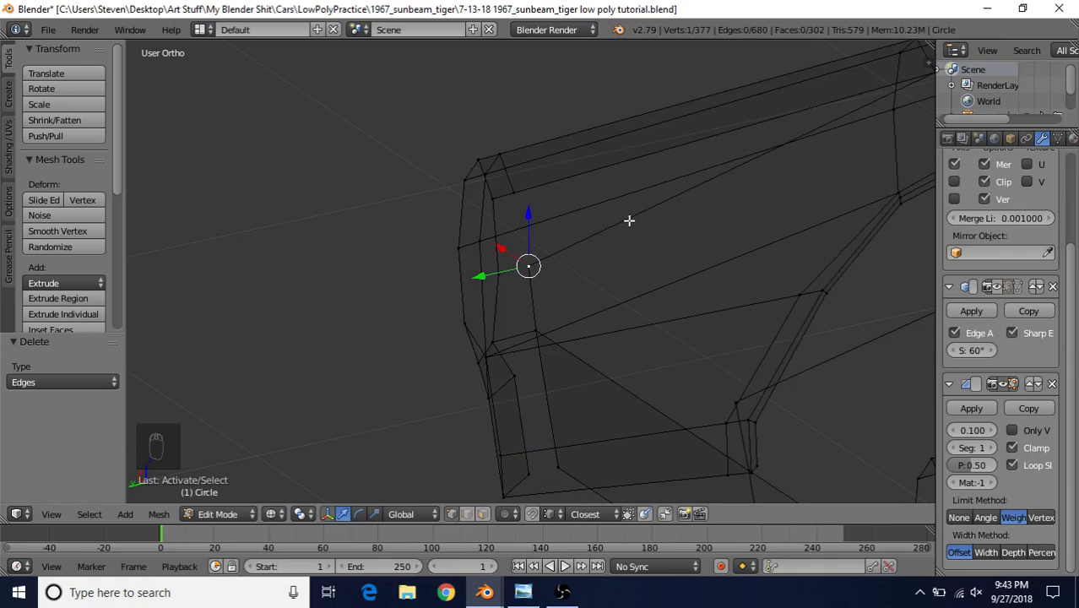
pyautogui.moveTo(650, 344)
pyautogui.mouseDown(button='middle')
pyautogui.moveTo(489, 302)
pyautogui.moveTo(663, 299)
pyautogui.moveTo(706, 270)
pyautogui.moveTo(740, 278)
pyautogui.moveTo(683, 299)
pyautogui.mouseUp(button='middle')
pyautogui.press('z')
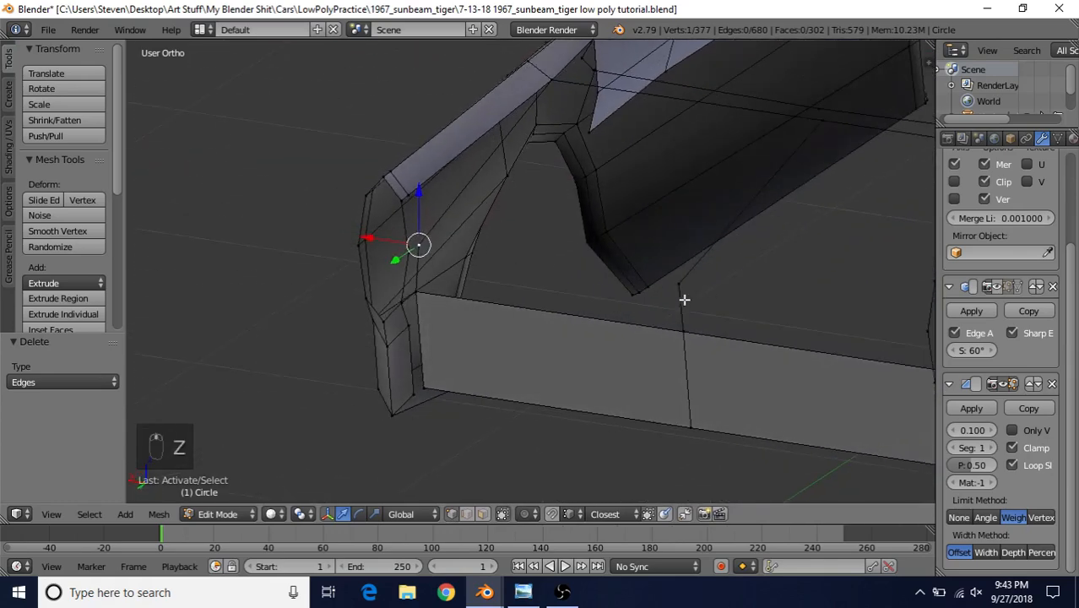
pyautogui.keyDown('shift'); pyautogui.rightClick(677, 283); pyautogui.keyUp('shift')
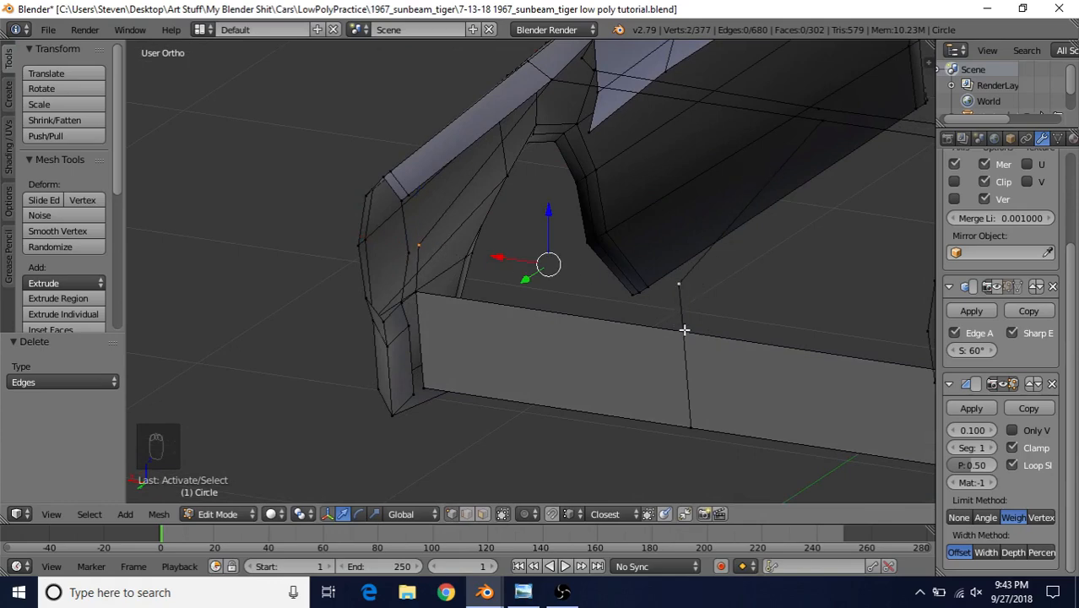
pyautogui.moveTo(578, 276); pyautogui.dragTo(527, 253, button='middle')
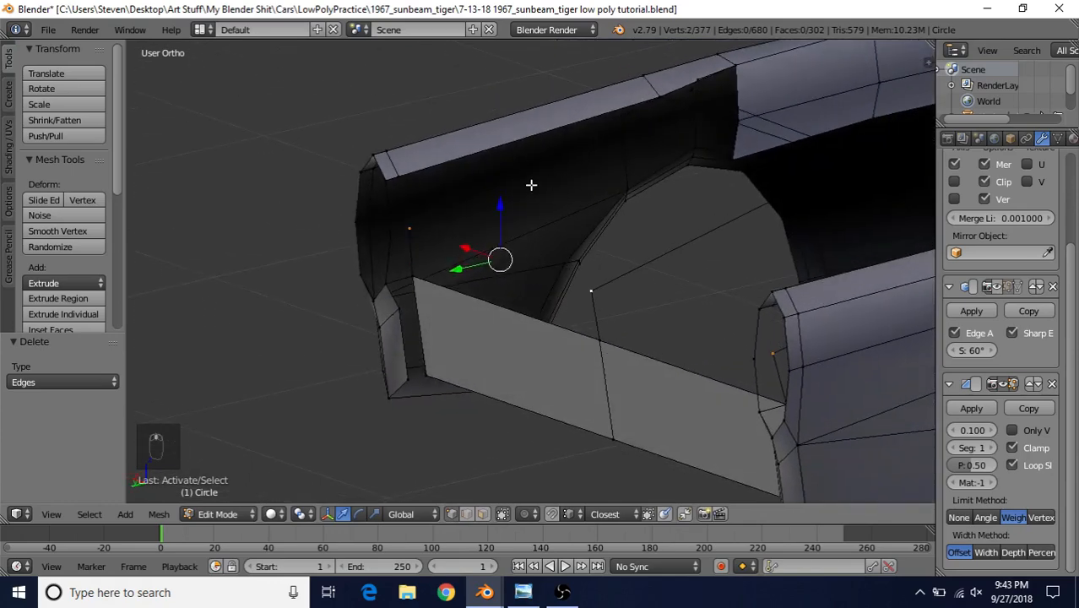
pyautogui.click(523, 592)
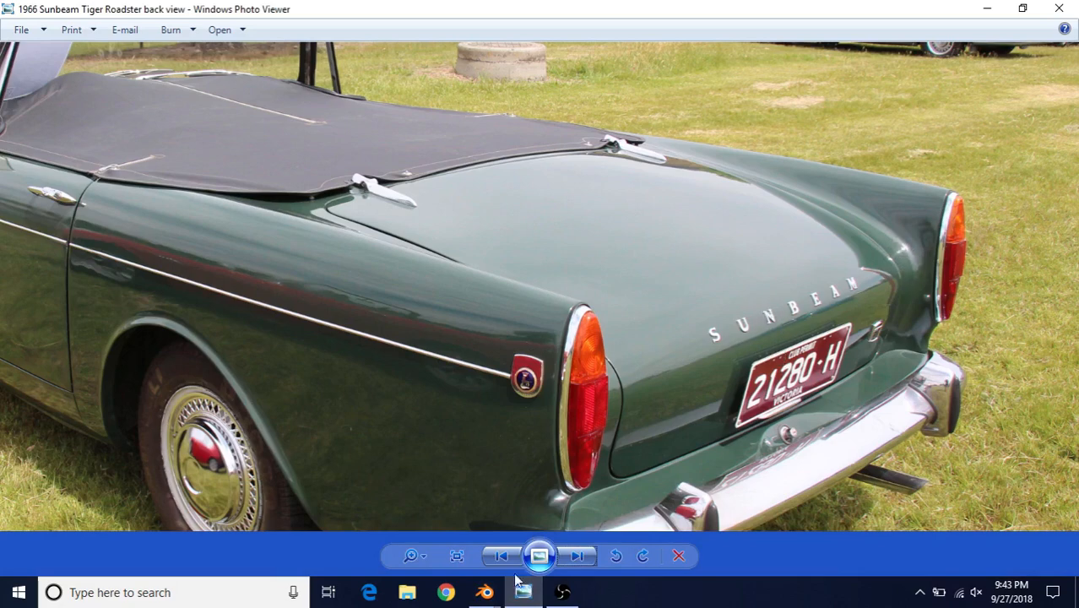
pyautogui.click(493, 591)
pyautogui.click(558, 530)
pyautogui.moveTo(528, 302); pyautogui.dragTo(579, 258, button='middle')
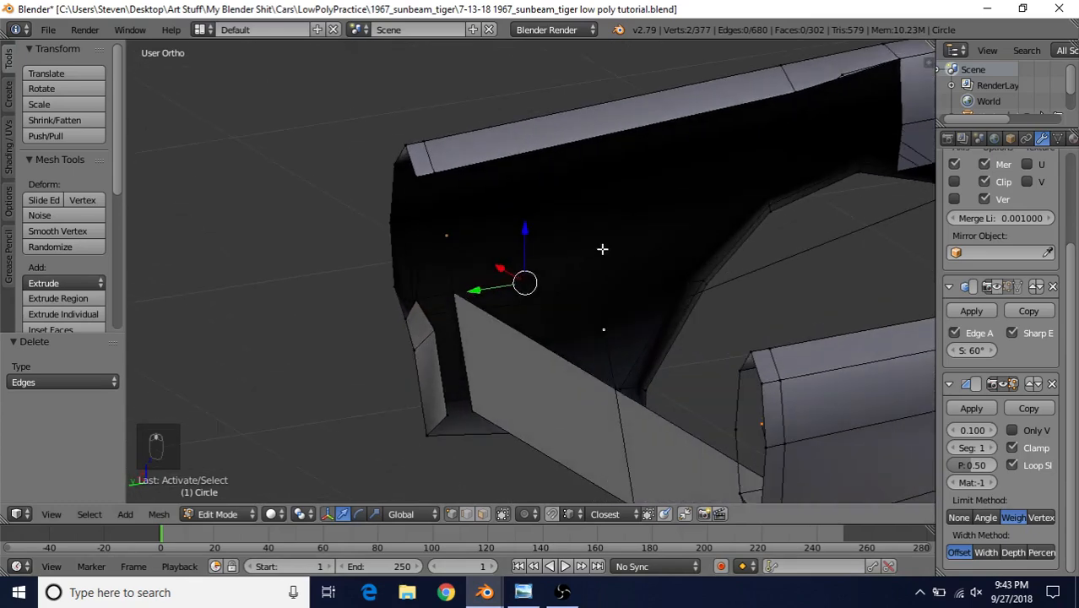
pyautogui.press('z')
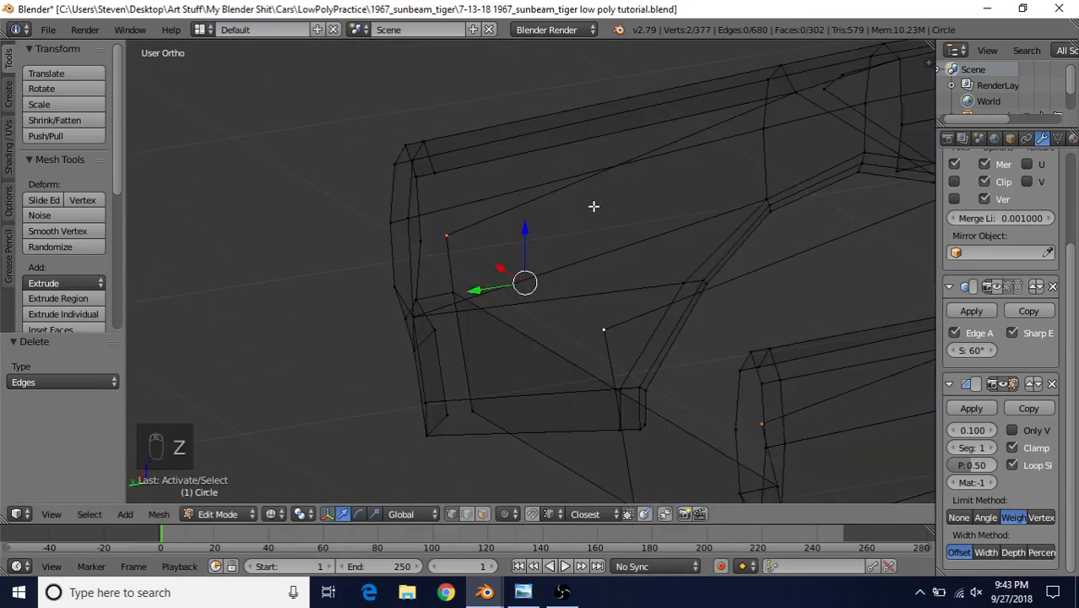
pyautogui.hotkey('ctrl', 'shift', 'b')
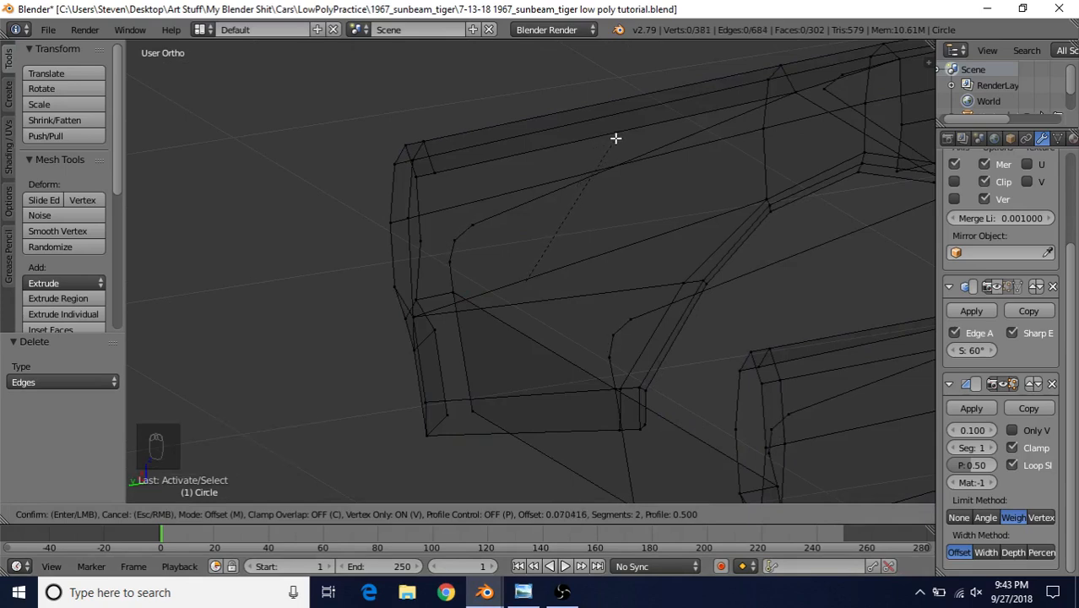
pyautogui.click(615, 138)
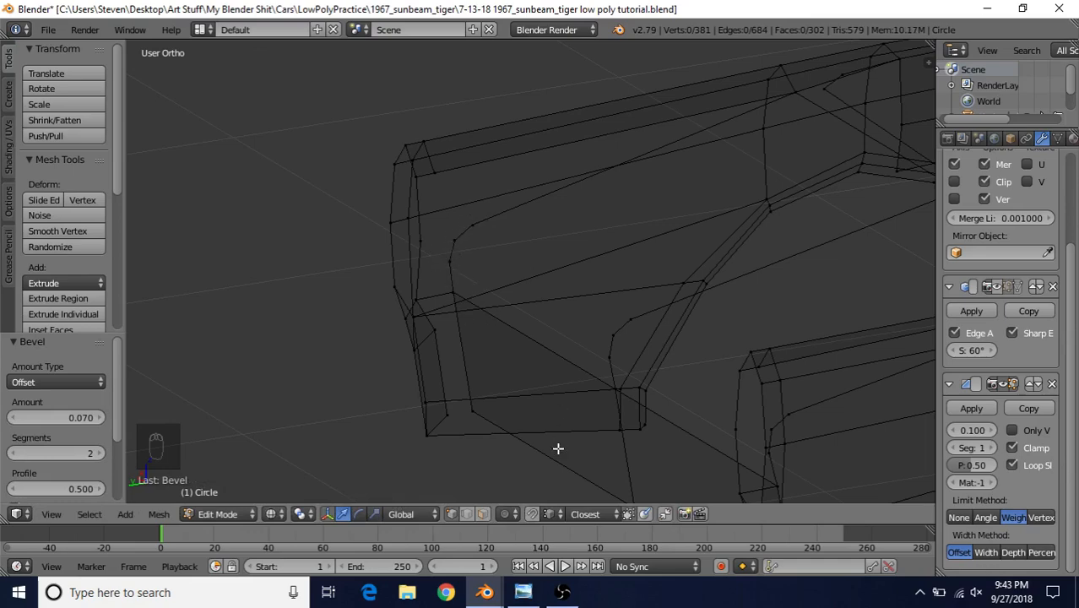
# Step: Recheck the back-view photo and fill a face between the rear panel's top edge and the lowest bevel vertices above it
pyautogui.click(522, 591)
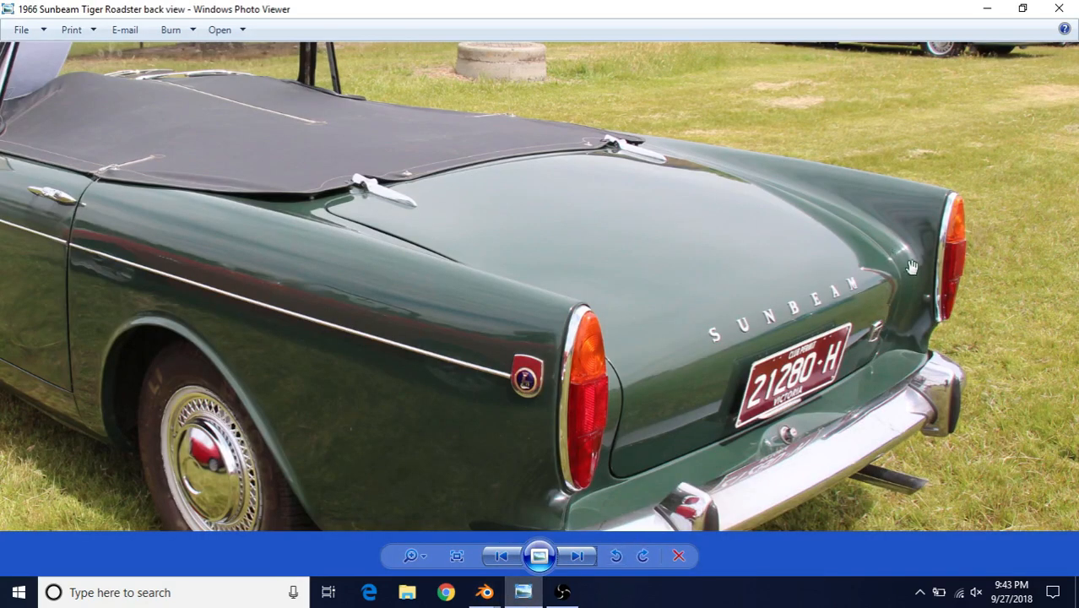
pyautogui.moveTo(484, 591)
pyautogui.click(528, 544)
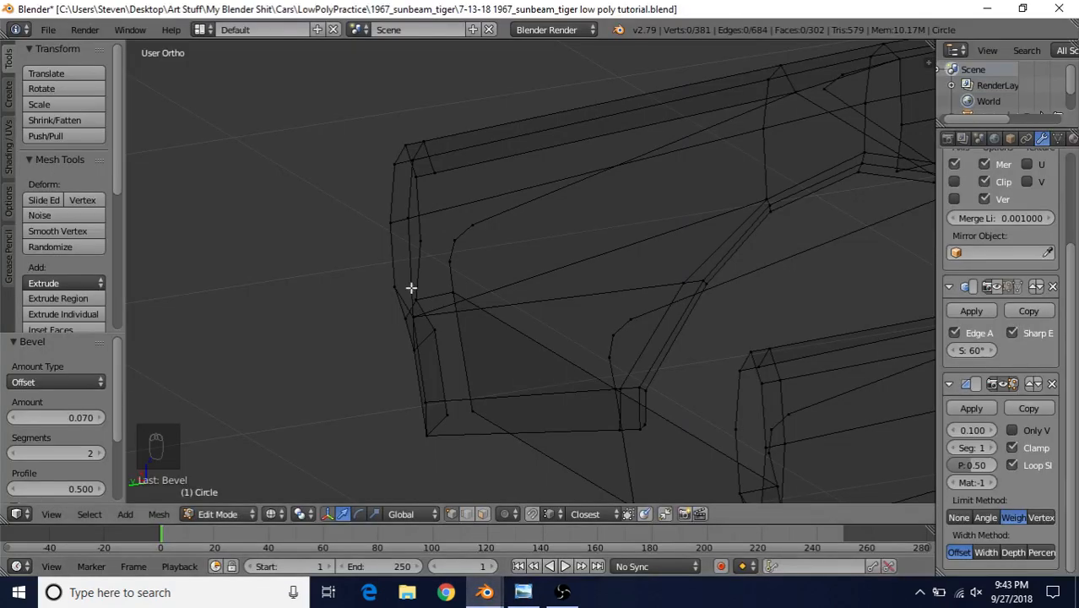
pyautogui.scroll(-3, 530, 310)
pyautogui.press('z')
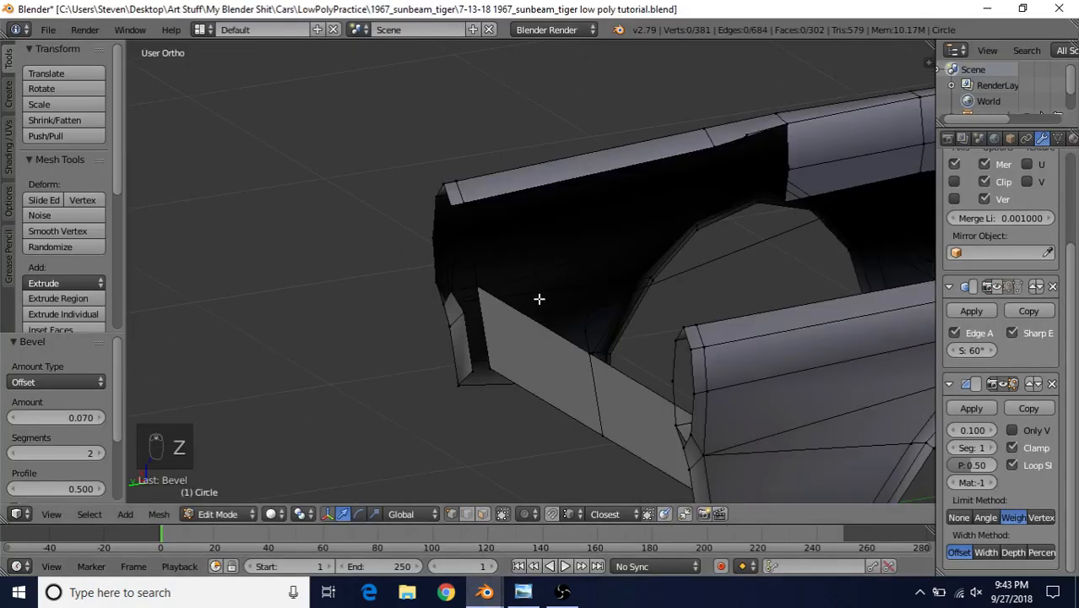
pyautogui.press('z')
pyautogui.moveTo(576, 282)
pyautogui.mouseDown(button='middle')
pyautogui.moveTo(623, 281)
pyautogui.moveTo(626, 322)
pyautogui.moveTo(465, 303)
pyautogui.mouseUp(button='middle')
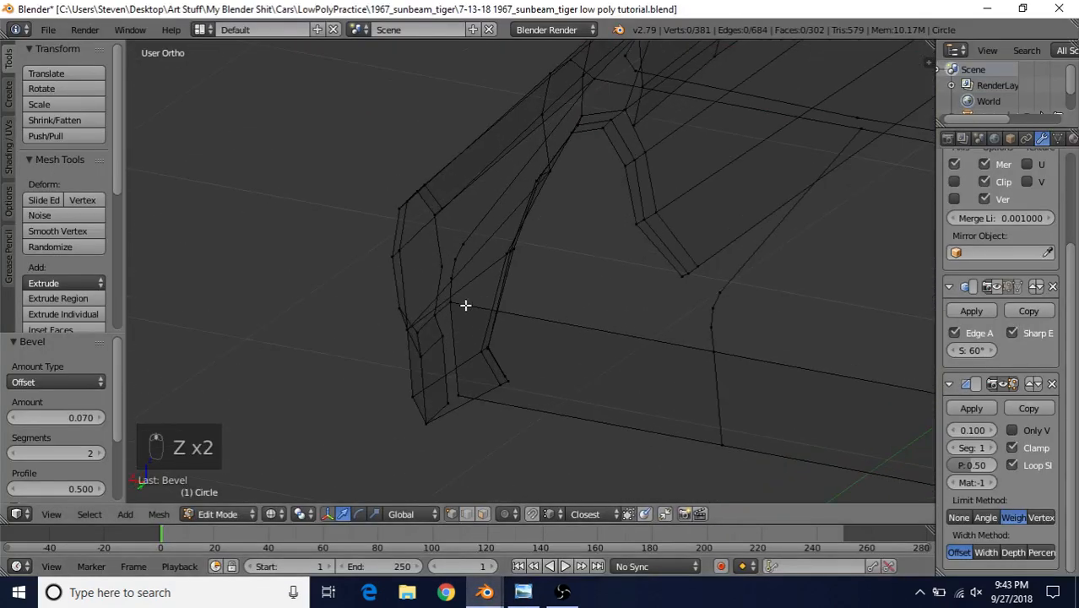
pyautogui.rightClick(460, 295)
pyautogui.keyDown('shift'); pyautogui.rightClick(711, 327); pyautogui.keyUp('shift')
pyautogui.keyDown('shift'); pyautogui.rightClick(713, 351); pyautogui.keyUp('shift')
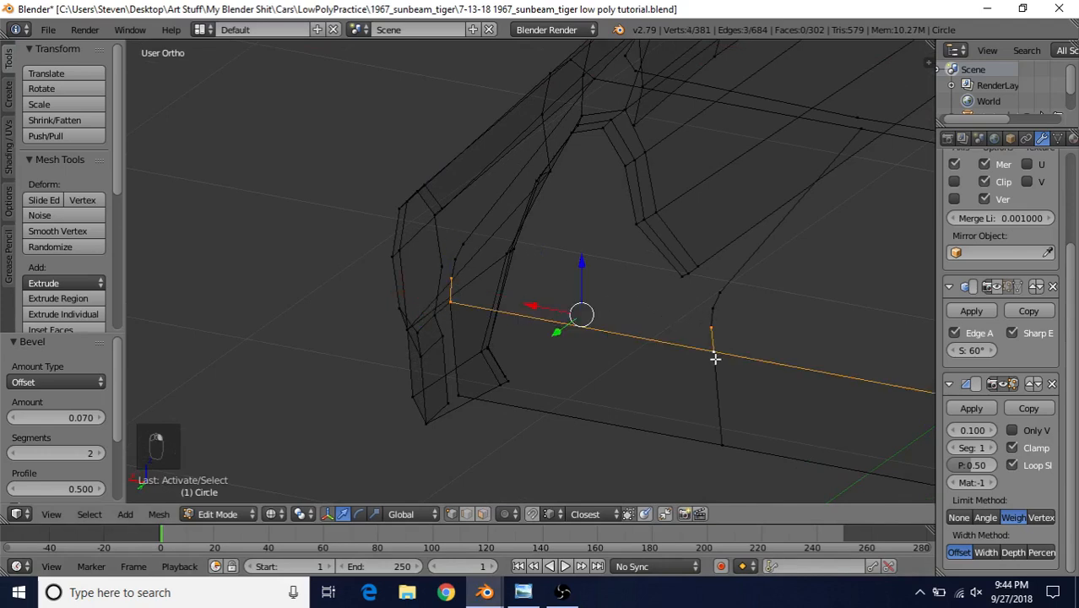
pyautogui.press('f')
pyautogui.press('z')
# Step: Fill the remaining gaps between the side and centre profiles with three faces, covering the rounded rear corner and the trunk deck
pyautogui.rightClick(460, 279)
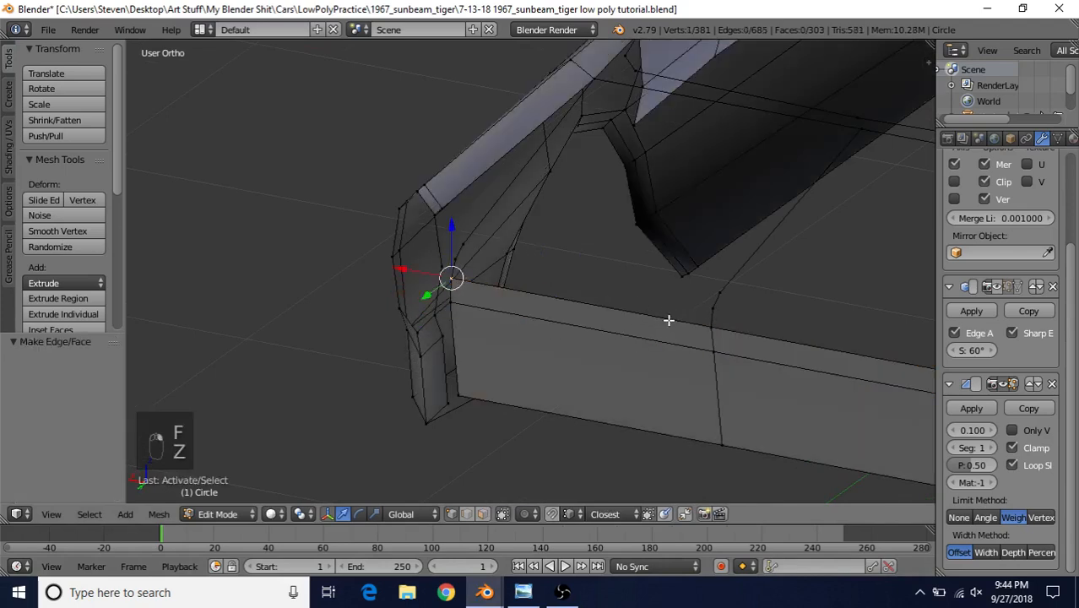
pyautogui.keyDown('shift'); pyautogui.rightClick(709, 324); pyautogui.keyUp('shift')
pyautogui.press('f')
pyautogui.press('f')
pyautogui.press('f')
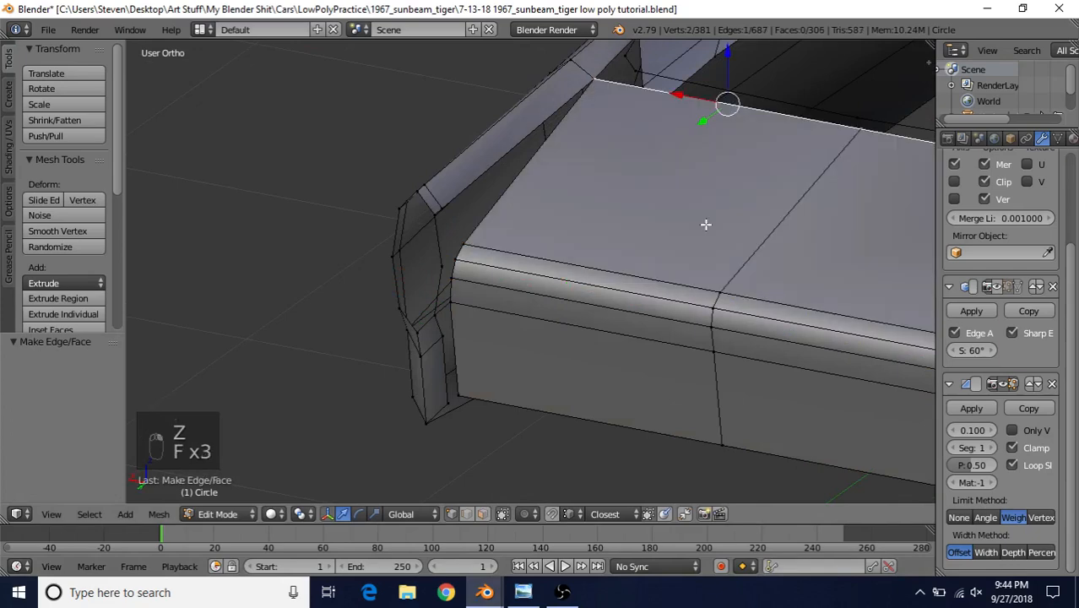
# Step: Examine the smoothed trunk from the rear and side and compare its curvature with the back-view reference photo
pyautogui.moveTo(705, 223); pyautogui.dragTo(671, 250, button='middle')
pyautogui.scroll(-5, 570, 340)
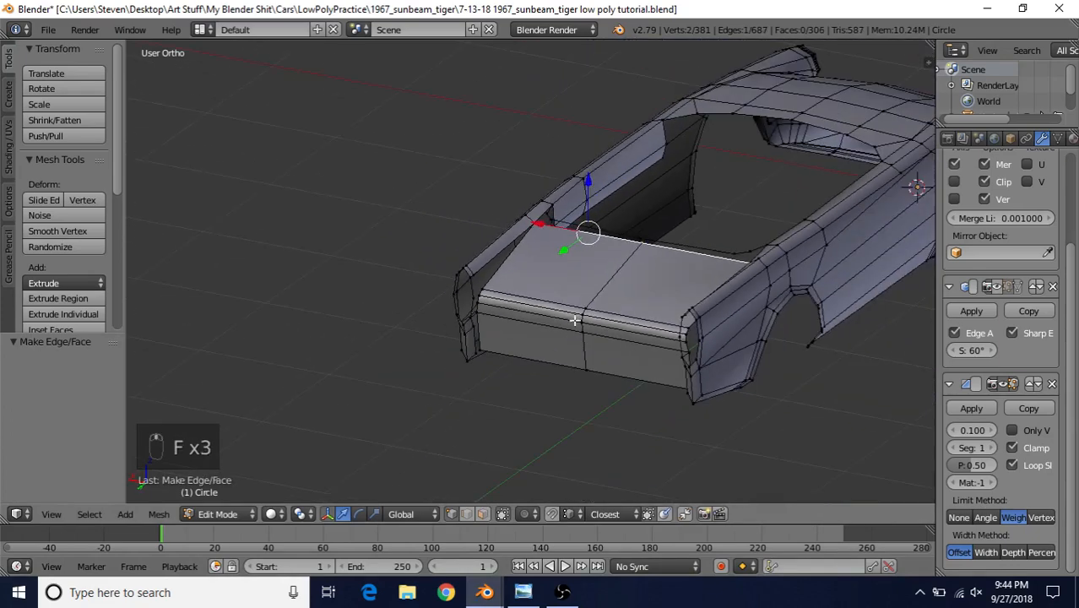
pyautogui.press('Tab')
pyautogui.moveTo(581, 262); pyautogui.dragTo(717, 335, button='middle')
pyautogui.press('Tab')
pyautogui.scroll(3, 712, 343)
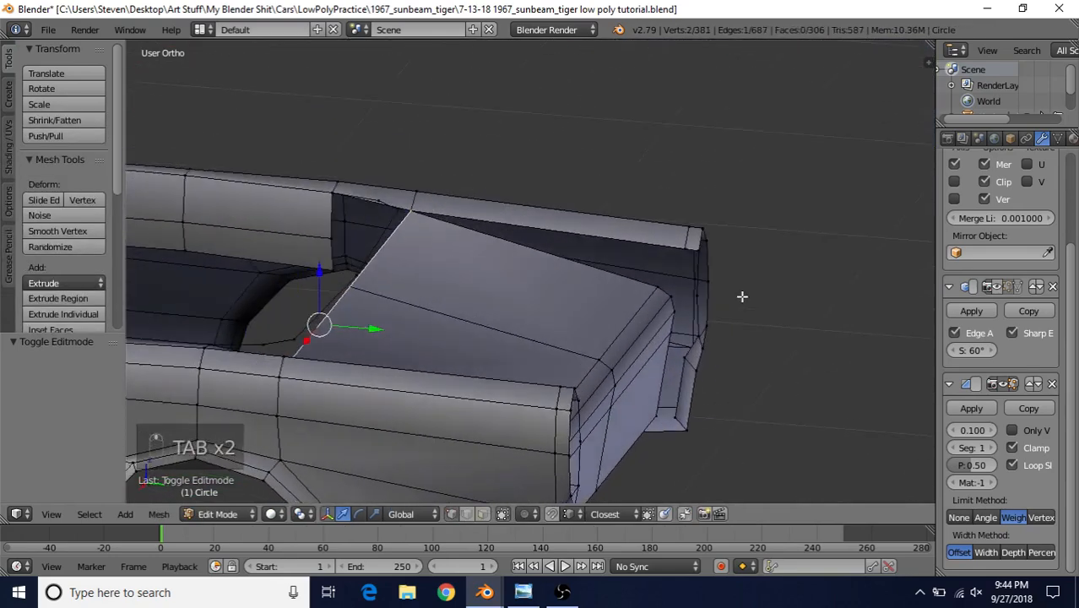
pyautogui.hotkey('alt', 'Tab')
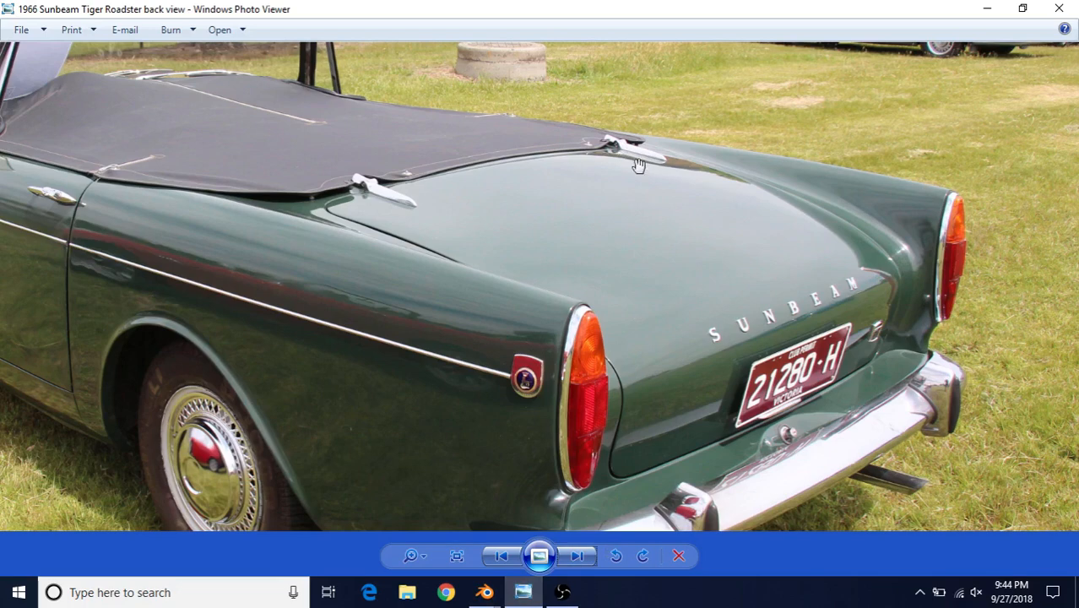
pyautogui.click(484, 591)
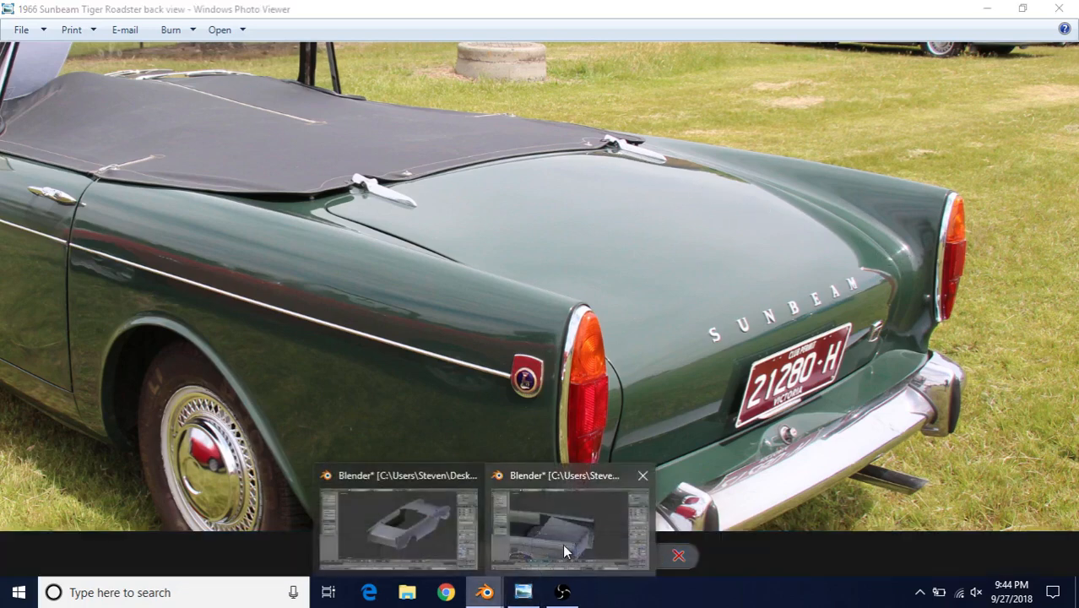
pyautogui.click(565, 550)
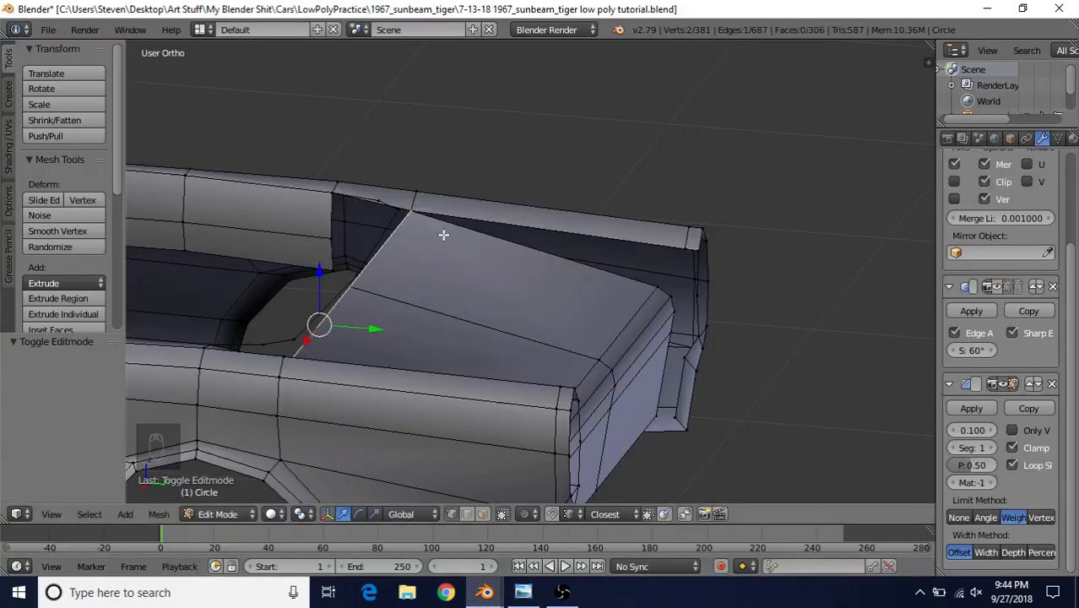
pyautogui.click(523, 592)
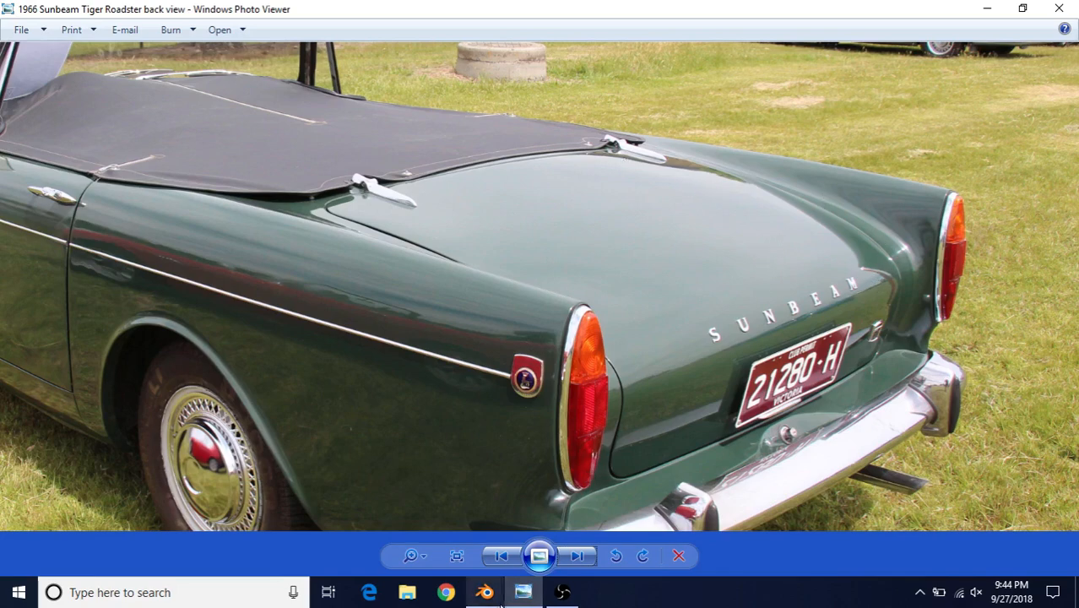
pyautogui.moveTo(485, 592)
pyautogui.click(564, 537)
# Step: Add one loop cut across the trunk deck close to its rounded rear corner and raise it 0.025 along Z
pyautogui.moveTo(604, 260)
pyautogui.mouseDown(button='middle')
pyautogui.moveTo(578, 254)
pyautogui.moveTo(587, 251)
pyautogui.mouseUp(button='middle')
pyautogui.hotkey('ctrl', 'r')
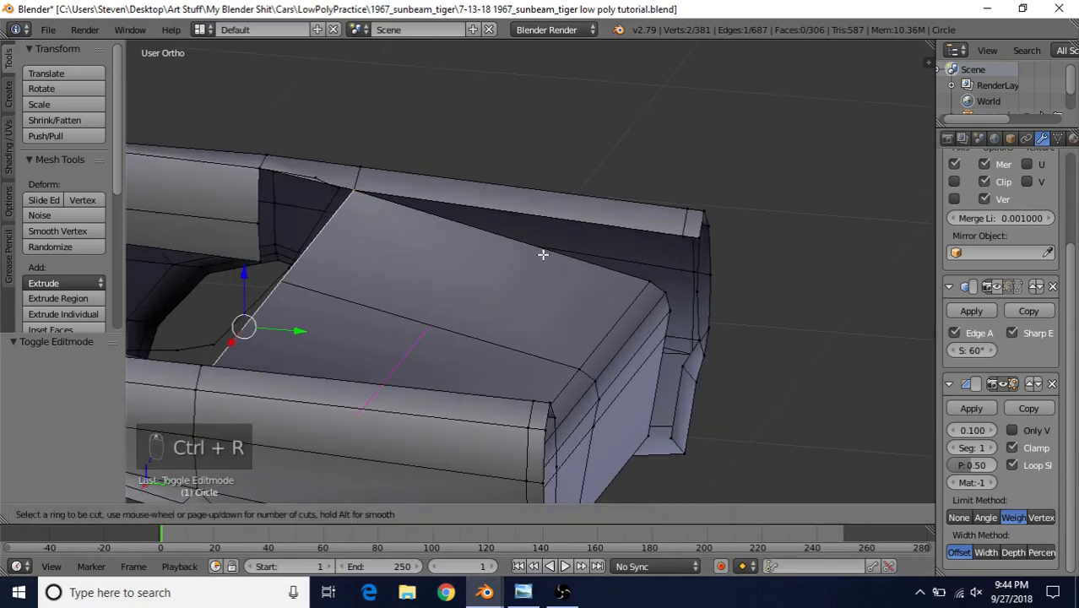
pyautogui.click(543, 254)
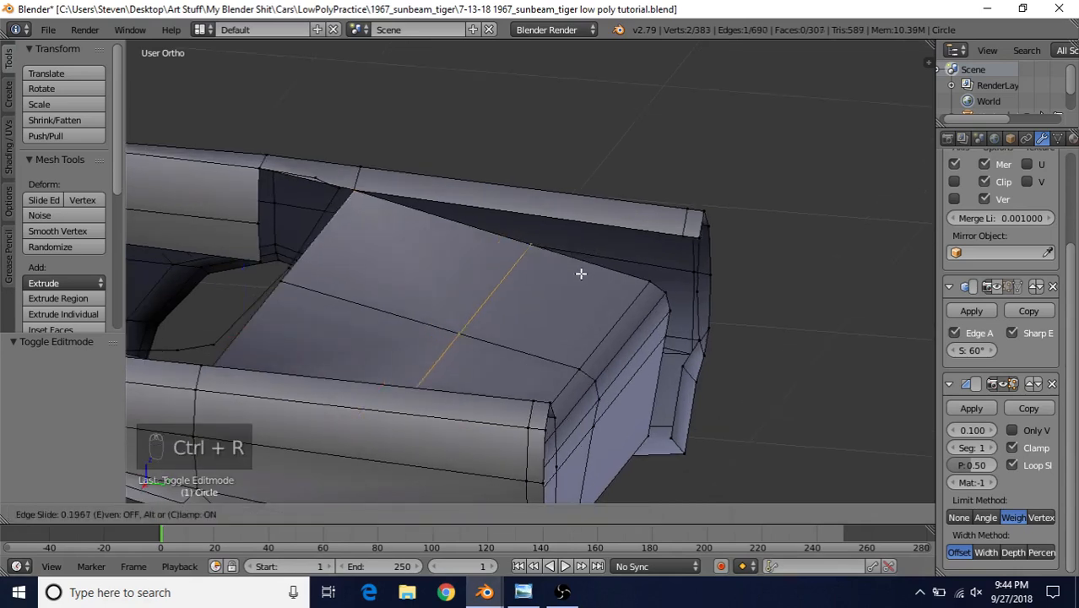
pyautogui.click(658, 295)
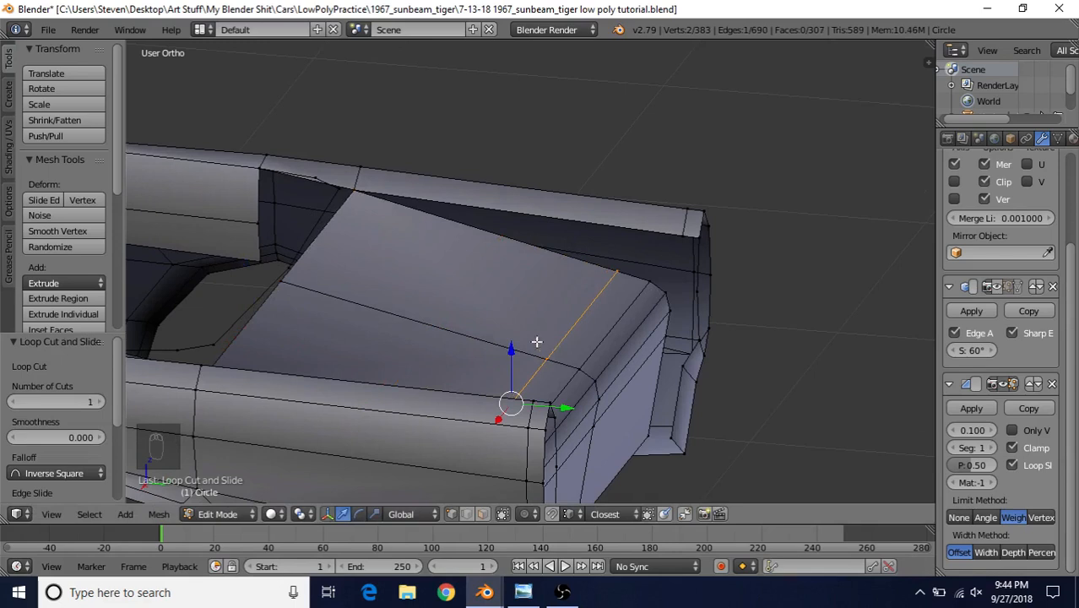
pyautogui.press('g')
pyautogui.press('z')
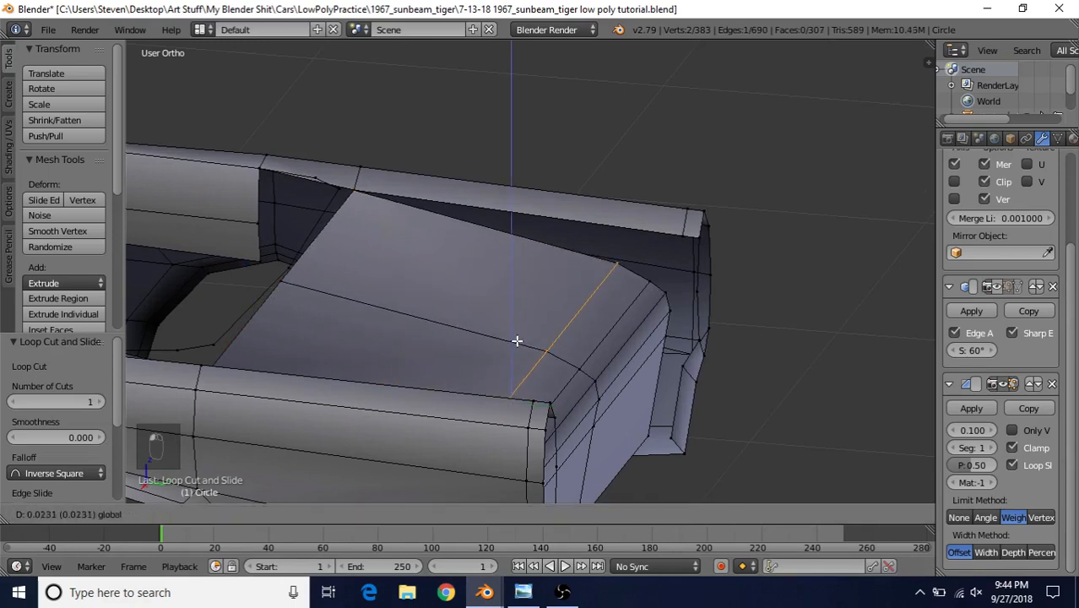
pyautogui.click(518, 341)
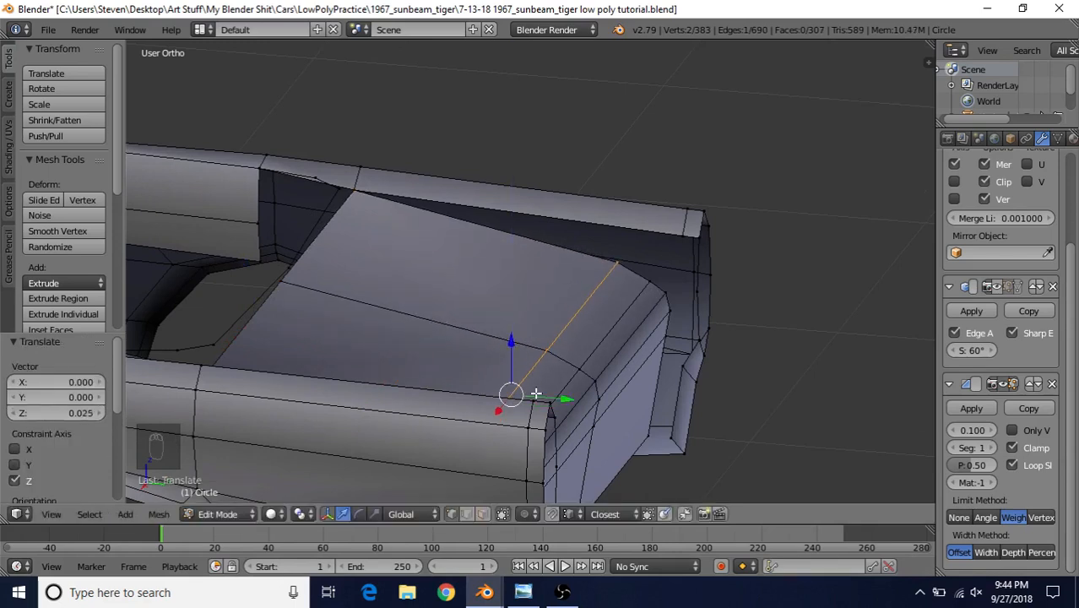
# Step: Nudge the deck's new edge loop about 0.019 along Y, back by 0.009, and down about 0.012 along Z
pyautogui.press('g')
pyautogui.press('y')
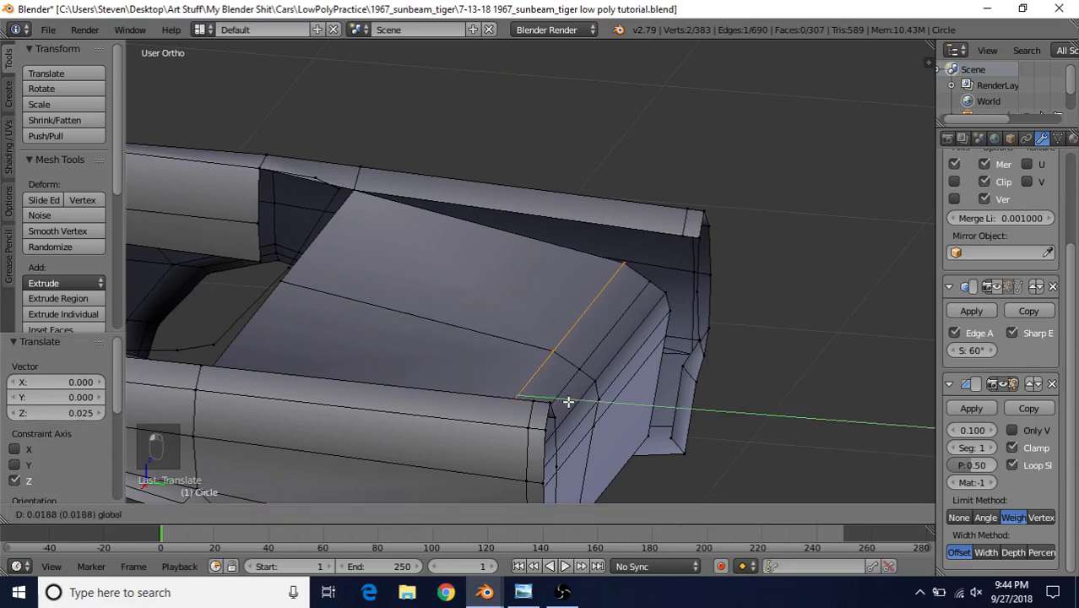
pyautogui.click(569, 401)
pyautogui.press('g')
pyautogui.press('y')
pyautogui.click(513, 343)
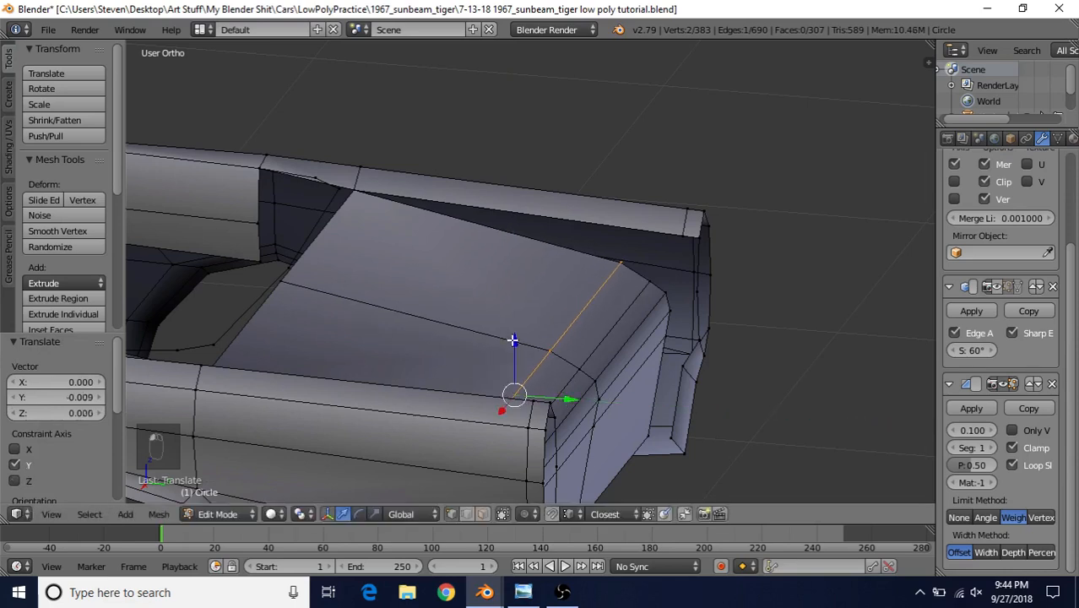
pyautogui.press('g')
pyautogui.press('z')
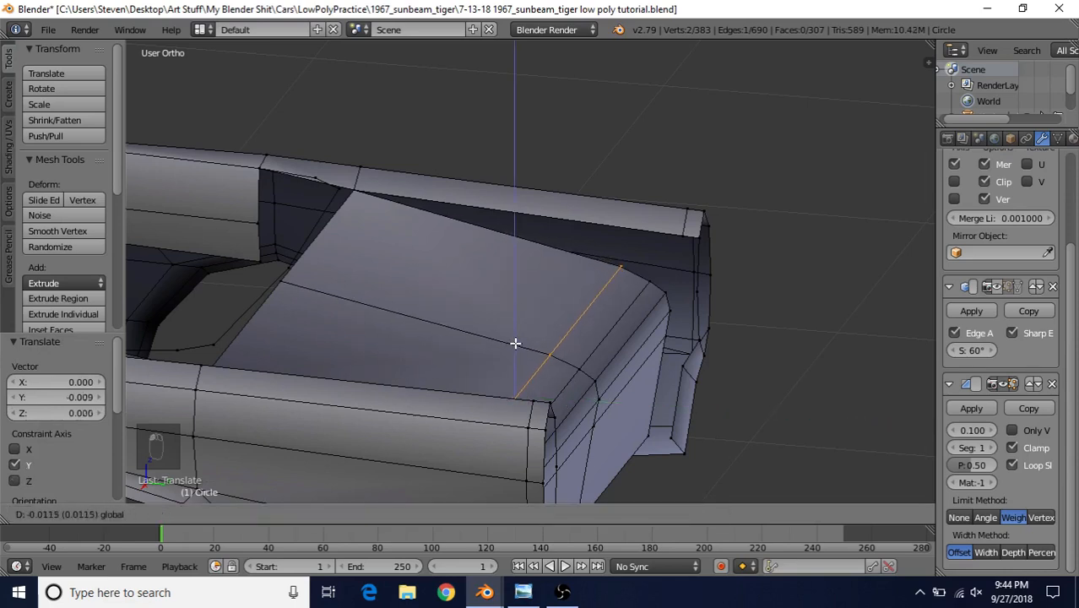
pyautogui.click(515, 343)
# Step: Shift the deck's new edge loop -0.018 along Y and raise it about 0.002 along Z, checking the smoothed trunk shape in Object Mode
pyautogui.press('Tab')
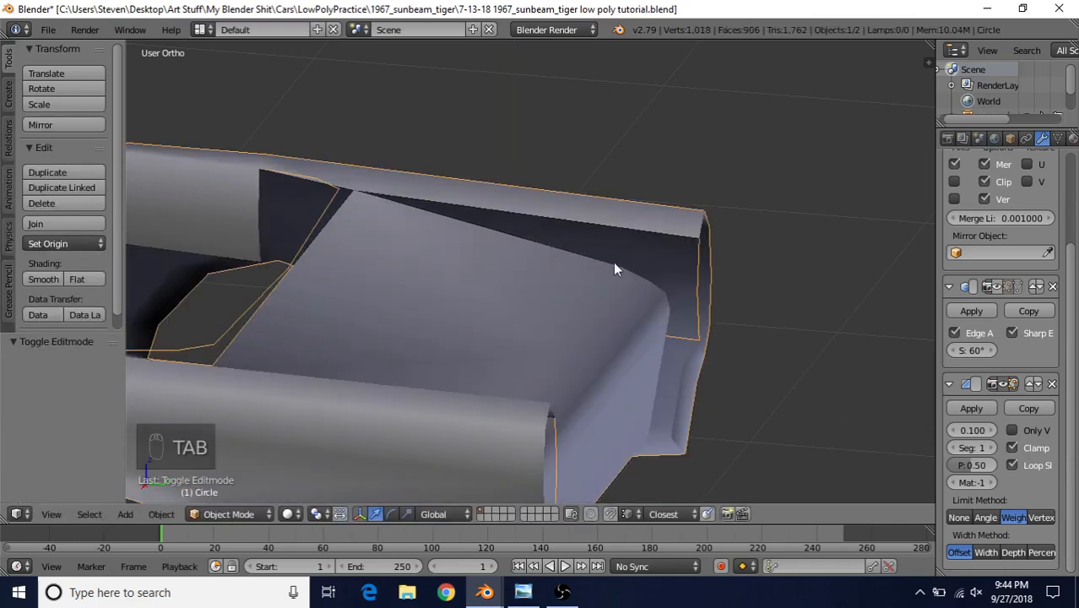
pyautogui.press('Tab')
pyautogui.press('g')
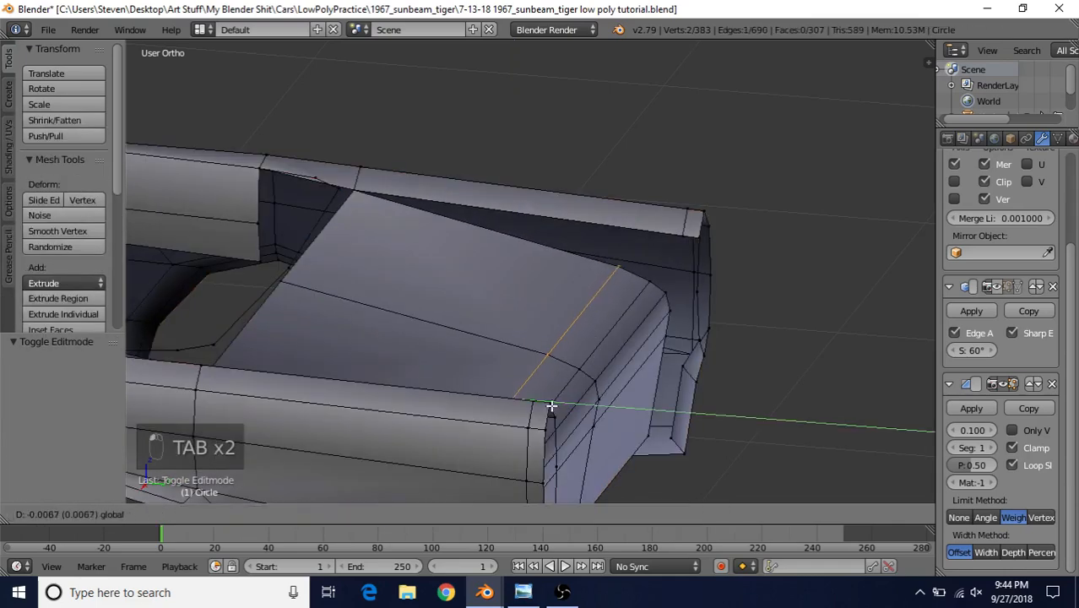
pyautogui.press('y')
pyautogui.click(555, 403)
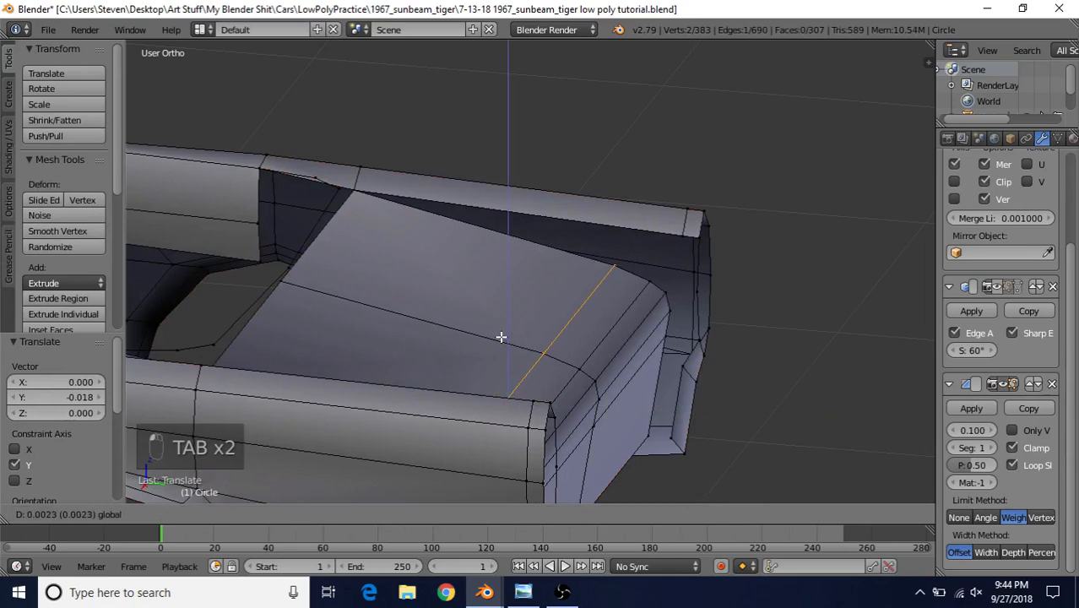
pyautogui.click(500, 337)
pyautogui.press('Tab')
pyautogui.moveTo(500, 337); pyautogui.dragTo(627, 294, button='middle')
pyautogui.press('Tab')
pyautogui.moveTo(553, 364); pyautogui.dragTo(553, 365)
pyautogui.press('Tab')
pyautogui.press('Tab')
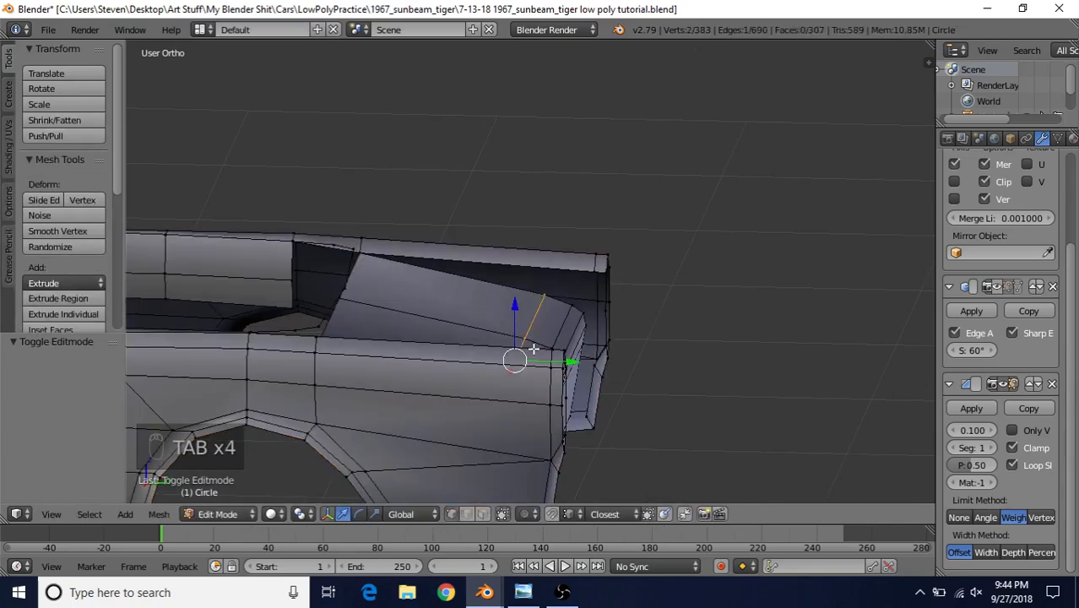
# Step: Nudge the deck's newest edge loop slightly along Z and Y, and raise the adjacent loop nearer the rear corner 0.006 along Z
pyautogui.moveTo(514, 320); pyautogui.dragTo(513, 312)
pyautogui.moveTo(566, 360); pyautogui.dragTo(571, 358)
pyautogui.moveTo(571, 358); pyautogui.dragTo(548, 267, button='middle')
pyautogui.keyDown('alt'); pyautogui.click(546, 313); pyautogui.keyUp('alt')
pyautogui.moveTo(522, 313); pyautogui.dragTo(519, 310)
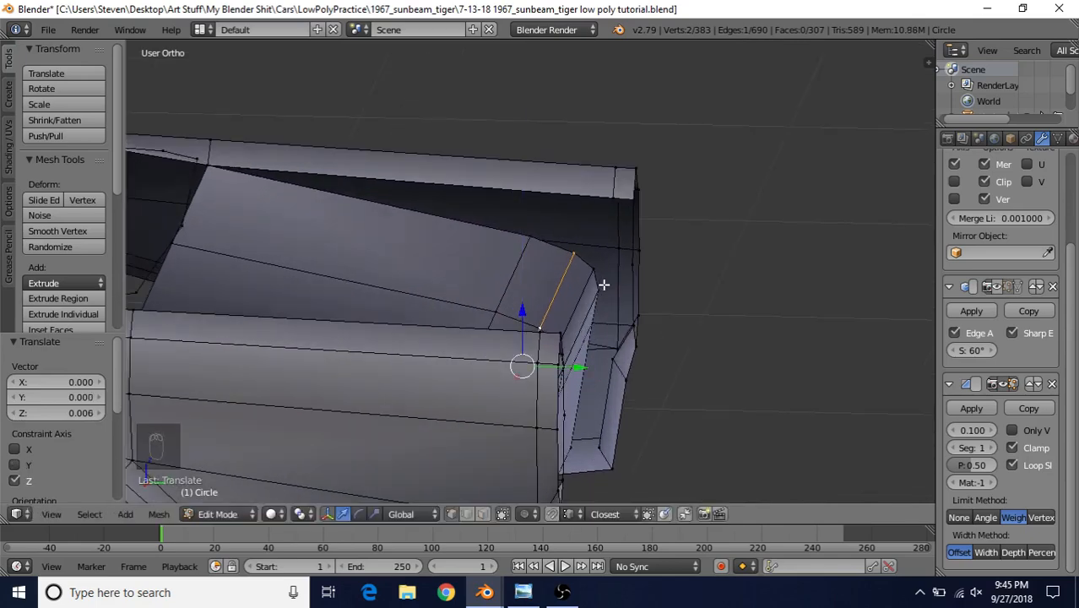
pyautogui.press('Tab')
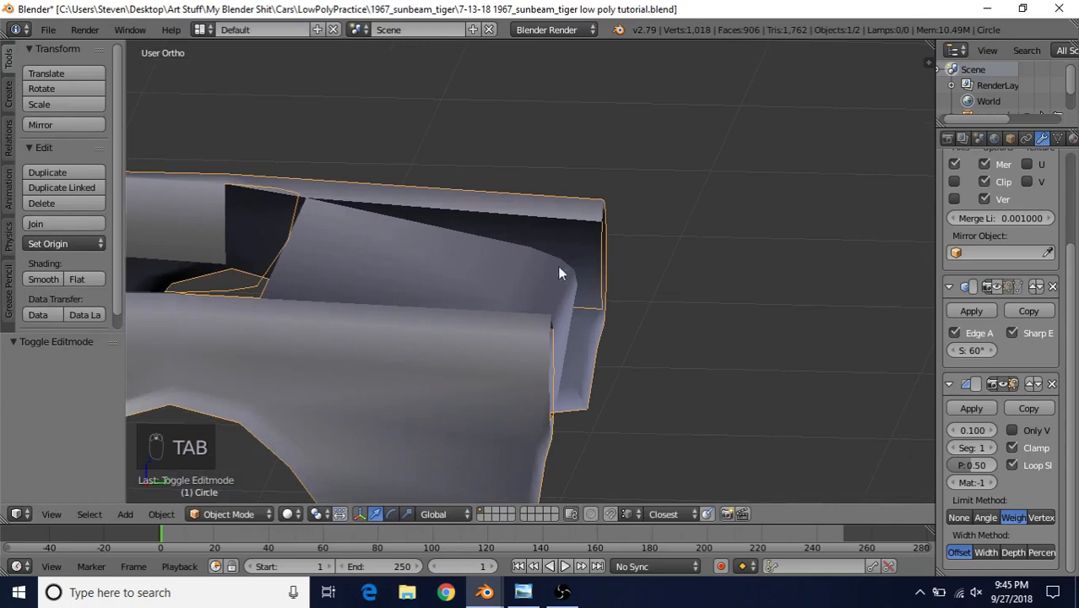
# Step: Examine the smoothed and wireframed trunk deck from the rear and side, comparing its slope and corner with the back-view reference photo
pyautogui.moveTo(335, 218); pyautogui.dragTo(535, 274, button='middle')
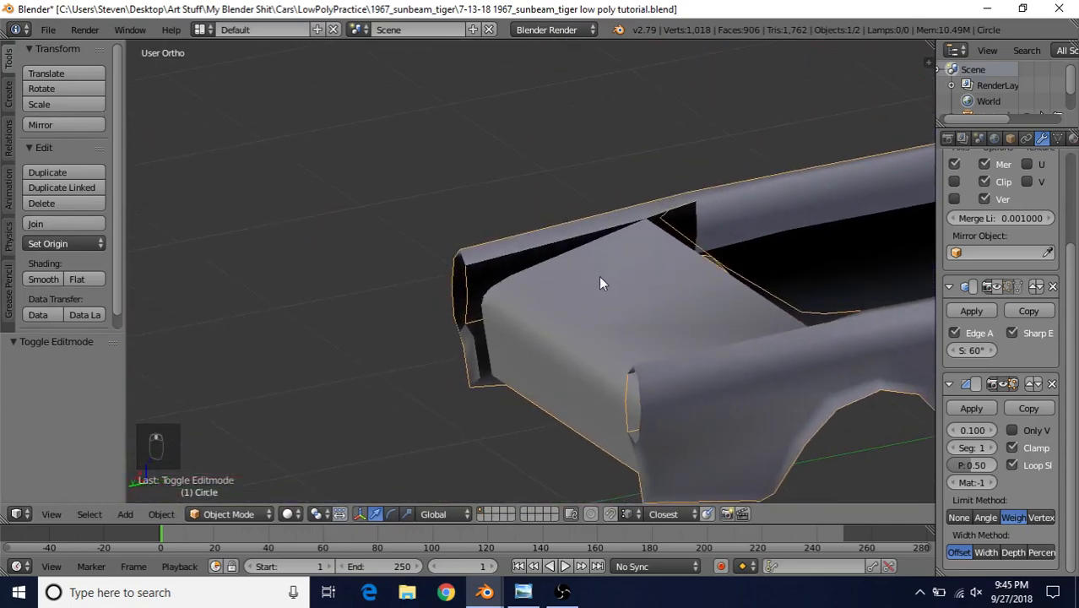
pyautogui.click(522, 592)
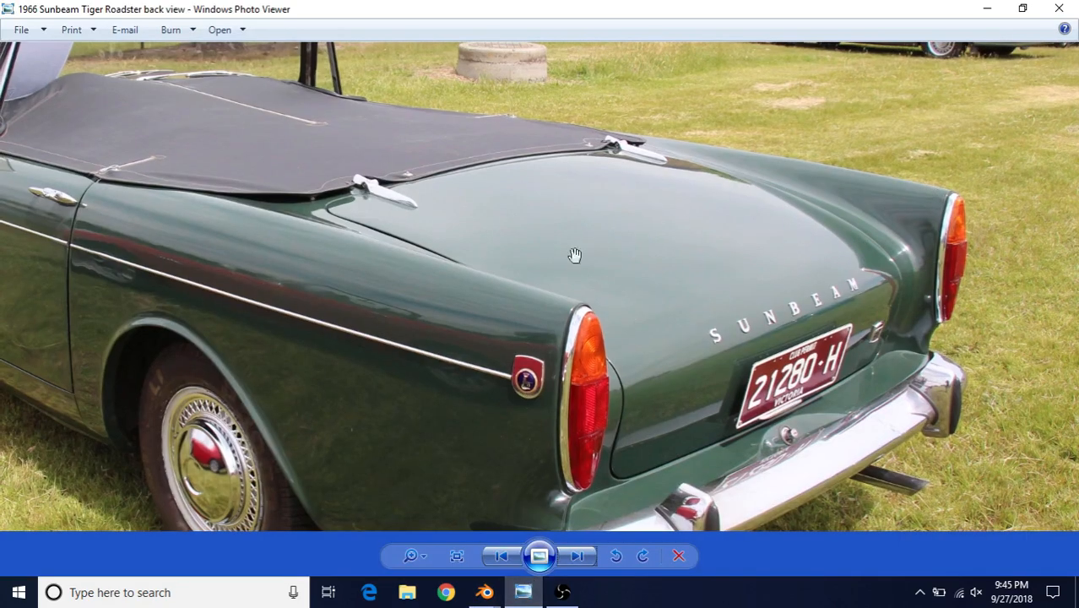
pyautogui.moveTo(484, 591)
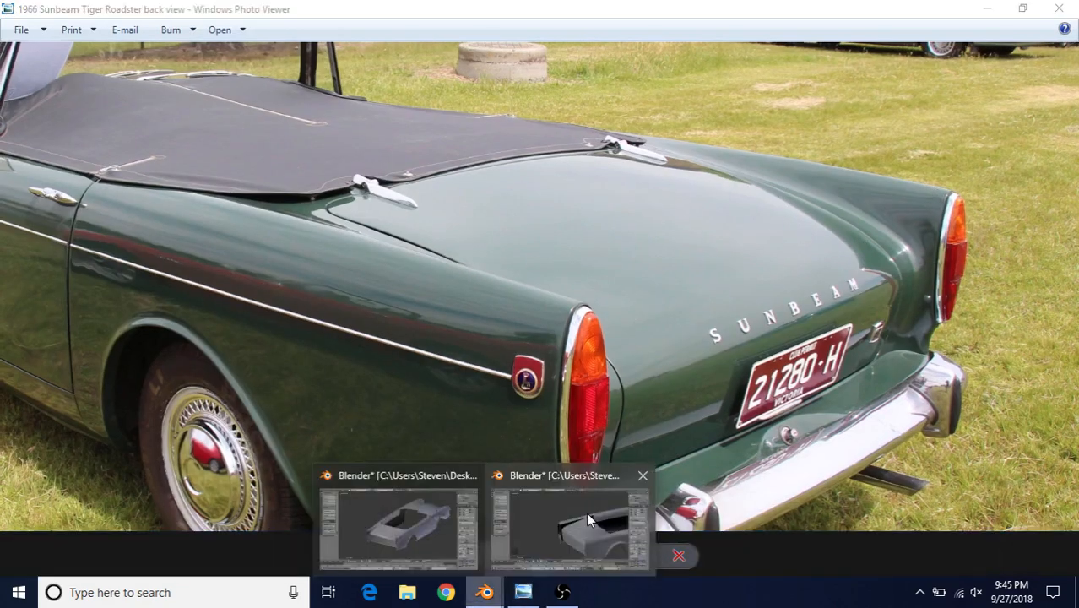
pyautogui.click(586, 511)
pyautogui.press('Tab')
pyautogui.hotkey('ctrl', 'r')
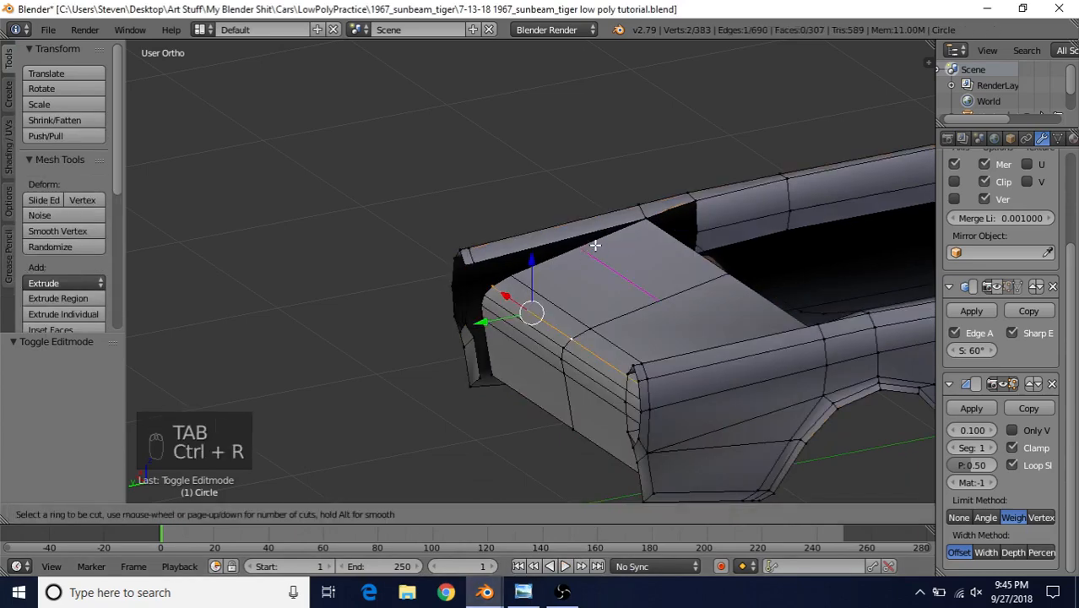
pyautogui.rightClick(595, 245)
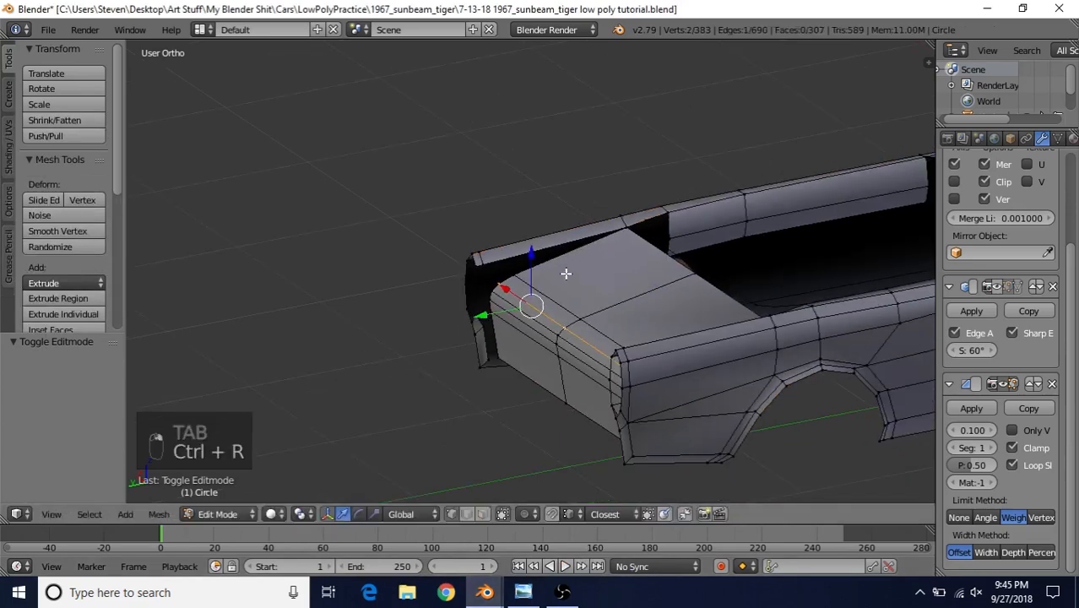
pyautogui.press('Tab')
pyautogui.moveTo(540, 298); pyautogui.dragTo(630, 300, button='middle')
pyautogui.press('Tab')
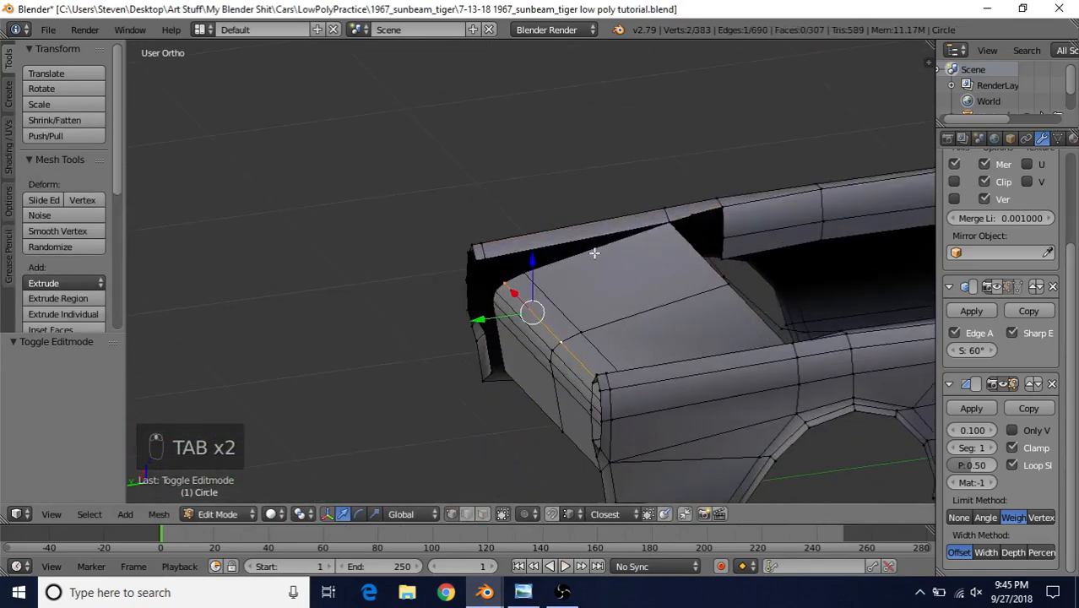
pyautogui.moveTo(591, 258); pyautogui.dragTo(736, 325, button='middle')
pyautogui.press('Tab')
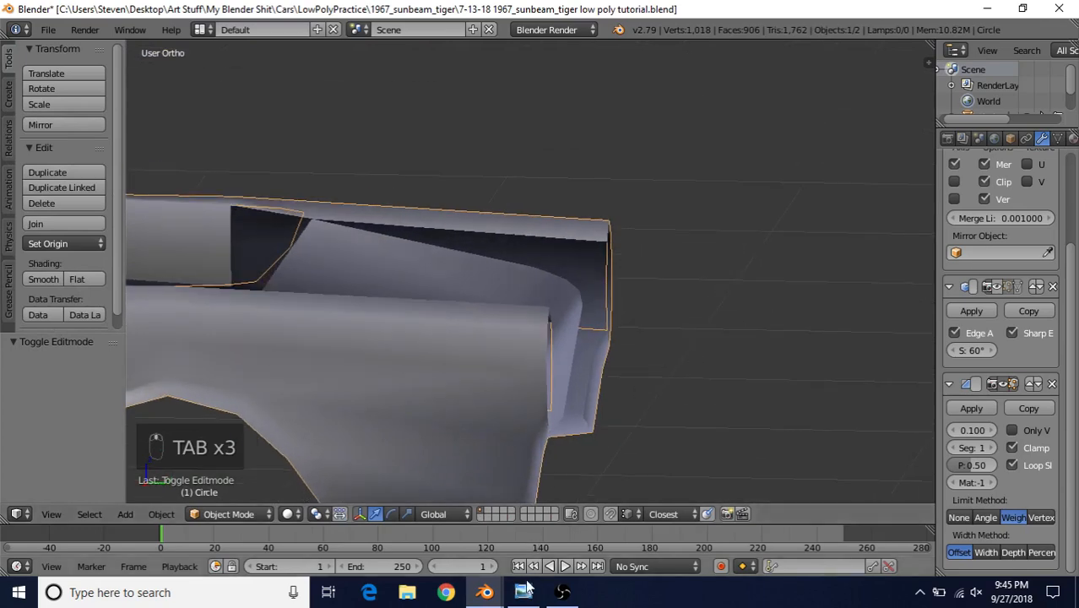
pyautogui.hotkey('alt', 'Tab')
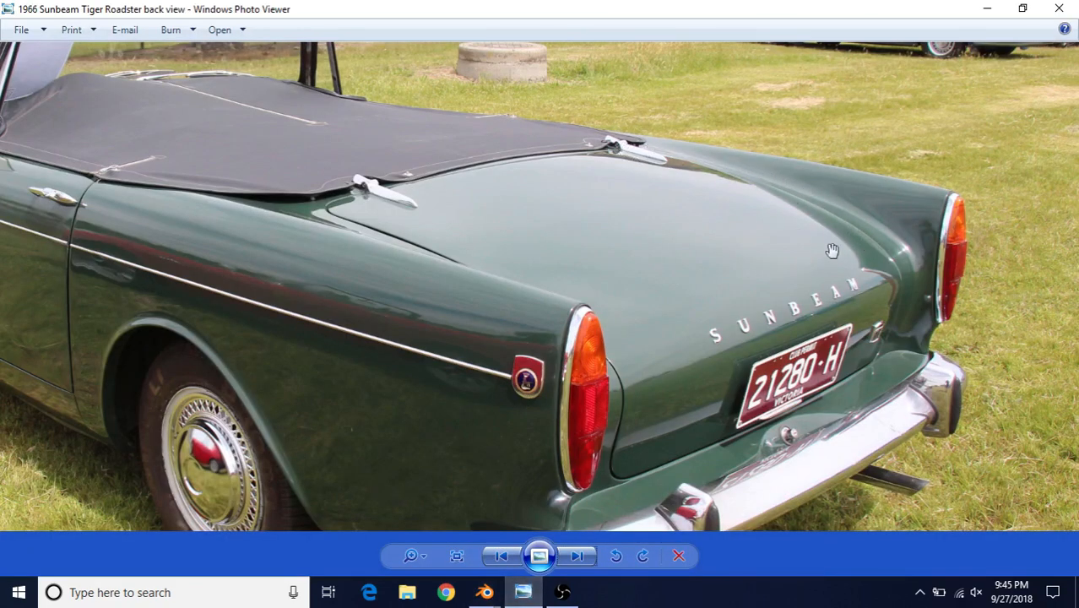
pyautogui.click(484, 592)
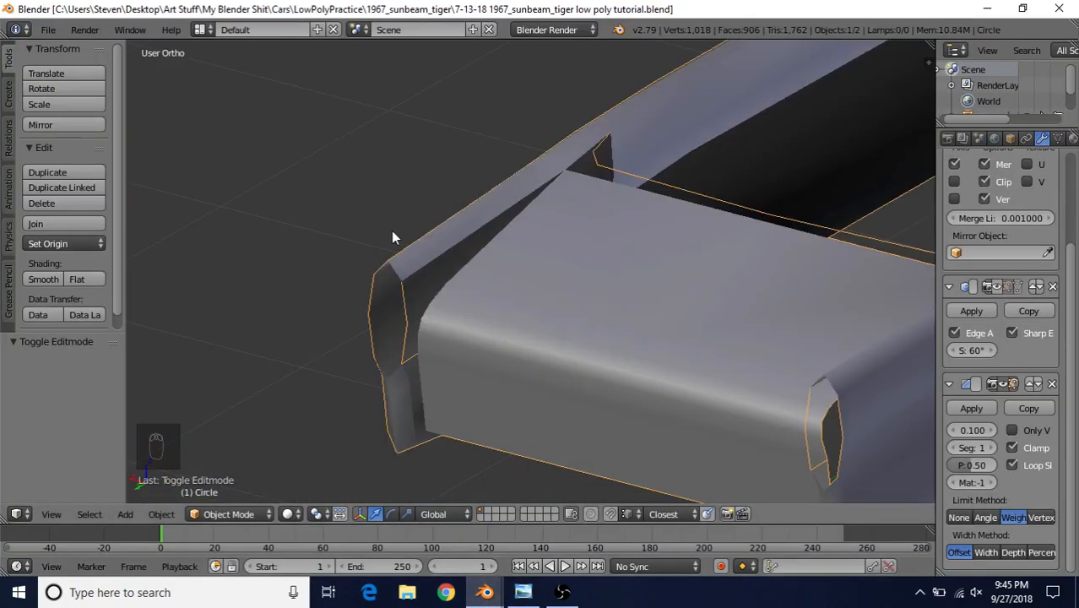
# Step: Fill a four-vertex face in the long gap between the fender's inner edge and the side edge of the trunk deck
pyautogui.press('Tab')
pyautogui.moveTo(452, 274); pyautogui.dragTo(439, 277, button='middle')
pyautogui.rightClick(603, 174)
pyautogui.scroll(4, 506, 302)
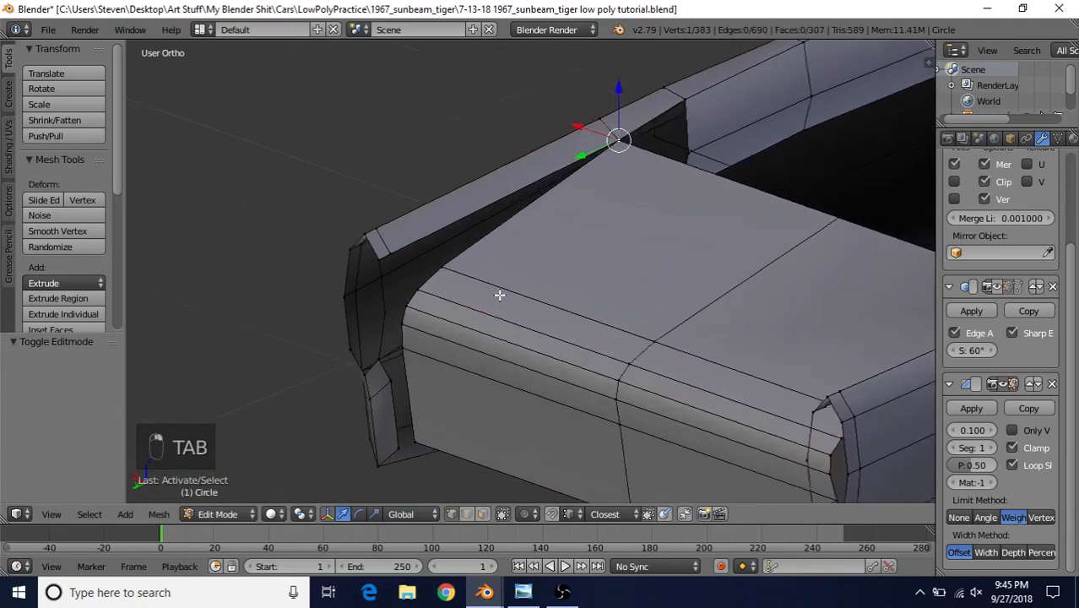
pyautogui.keyDown('shift'); pyautogui.rightClick(413, 264); pyautogui.keyUp('shift')
pyautogui.keyDown('shift'); pyautogui.rightClick(368, 295); pyautogui.keyUp('shift')
pyautogui.keyDown('shift'); pyautogui.rightClick(354, 265); pyautogui.keyUp('shift')
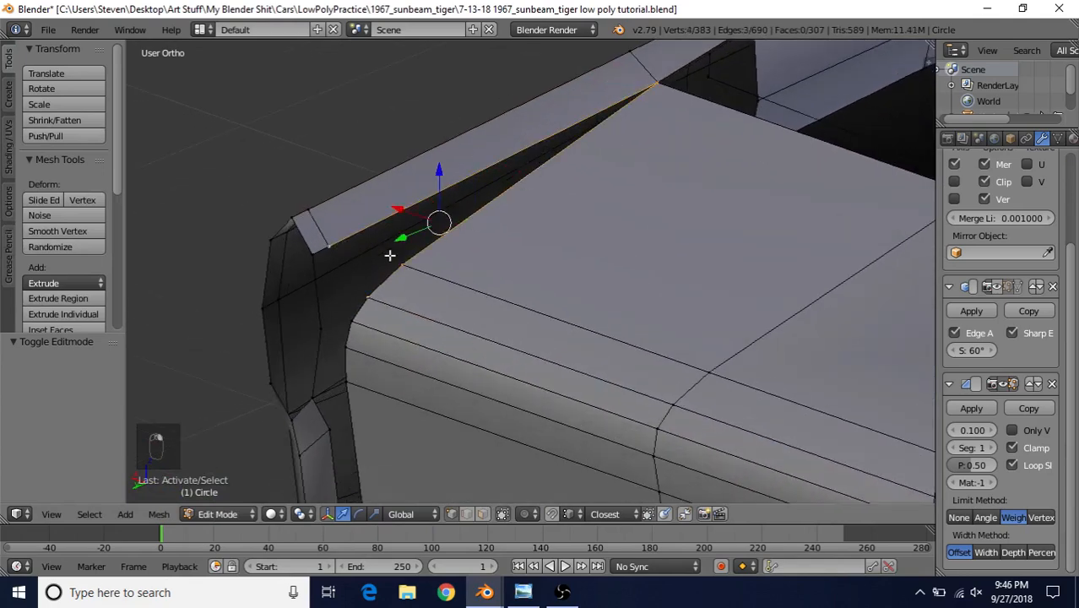
pyautogui.moveTo(423, 228)
pyautogui.mouseDown(button='middle')
pyautogui.moveTo(385, 240)
pyautogui.moveTo(435, 226)
pyautogui.moveTo(417, 209)
pyautogui.mouseUp(button='middle')
pyautogui.press('f')
# Step: Fill a four-vertex face joining the fender's rear inner corner to the trunk's rounded rear corner
pyautogui.rightClick(417, 209)
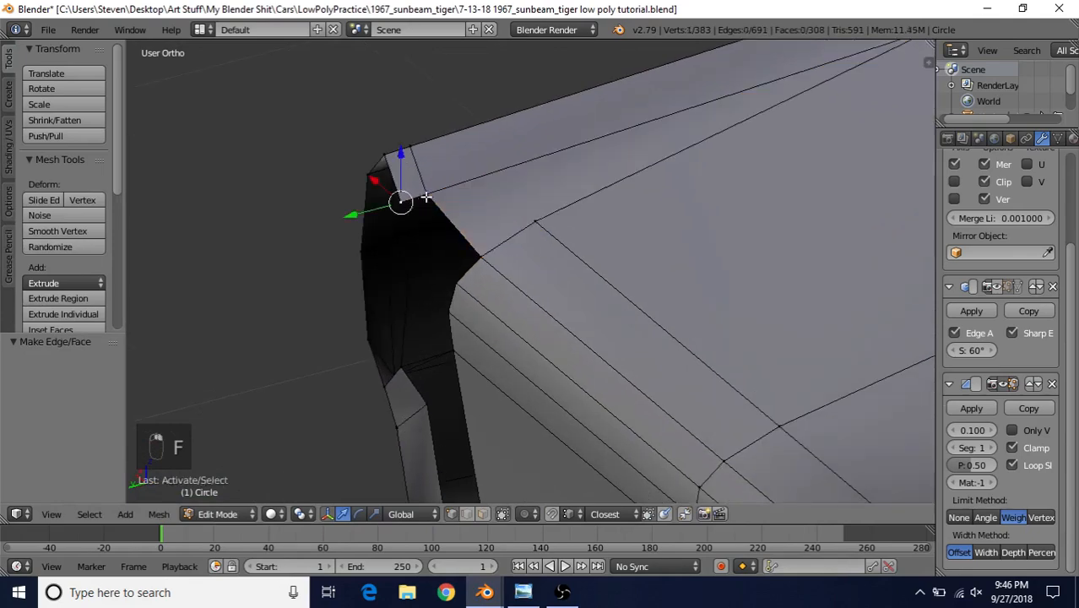
pyautogui.keyDown('shift'); pyautogui.rightClick(478, 253); pyautogui.keyUp('shift')
pyautogui.keyDown('shift'); pyautogui.rightClick(452, 287); pyautogui.keyUp('shift')
pyautogui.moveTo(442, 268); pyautogui.dragTo(478, 275, button='middle')
pyautogui.press('f')
# Step: In wireframe view, fill the next four-vertex face down the gap between the taillight opening's inner edge and the trunk's rounded corner
pyautogui.moveTo(355, 304); pyautogui.dragTo(444, 260, button='middle')
pyautogui.press('z')
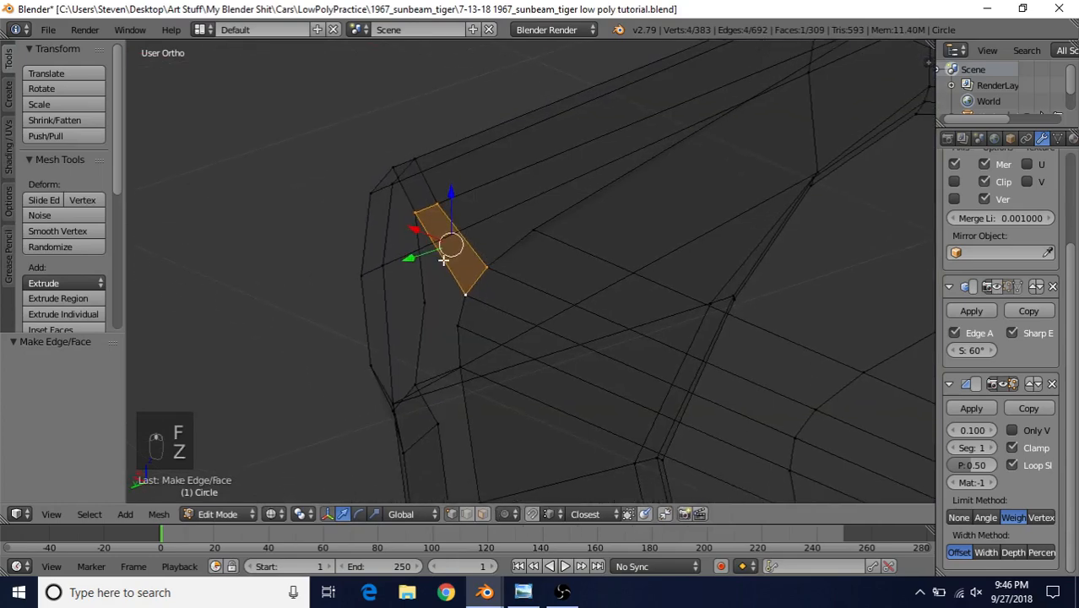
pyautogui.rightClick(422, 222)
pyautogui.keyDown('shift'); pyautogui.rightClick(439, 309); pyautogui.keyUp('shift')
pyautogui.keyDown('shift'); pyautogui.rightClick(456, 324); pyautogui.keyUp('shift')
pyautogui.keyDown('shift'); pyautogui.rightClick(464, 296); pyautogui.keyUp('shift')
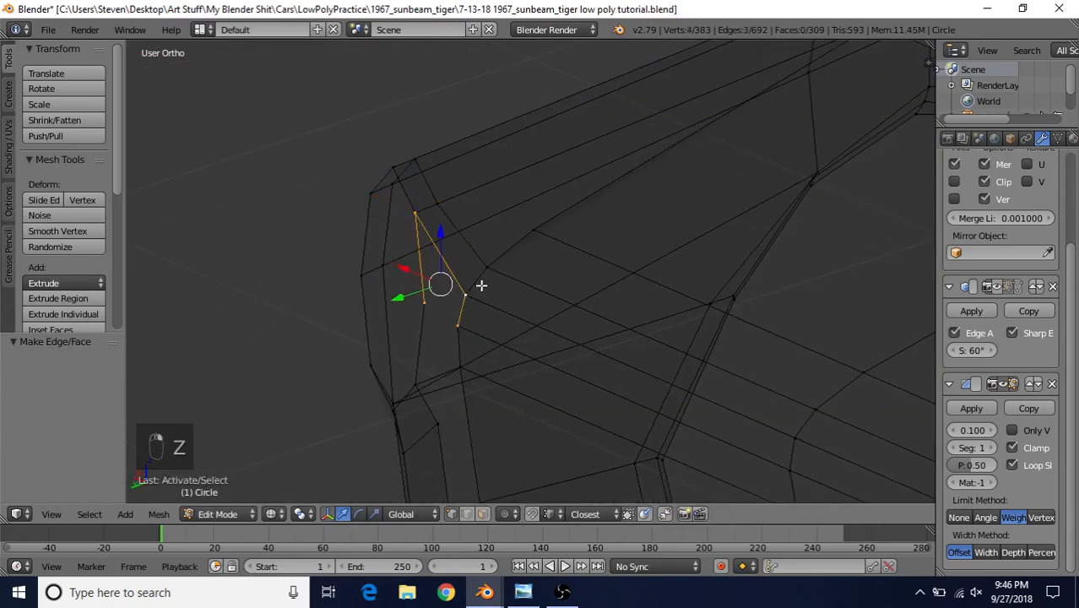
pyautogui.press('f')
# Step: Fill the face below it, between the lower part of the taillight opening and the side of the trunk's rear panel
pyautogui.moveTo(451, 221); pyautogui.dragTo(522, 263, button='middle')
pyautogui.scroll(1, 523, 267)
pyautogui.rightClick(466, 256)
pyautogui.keyDown('shift'); pyautogui.rightClick(481, 267); pyautogui.keyUp('shift')
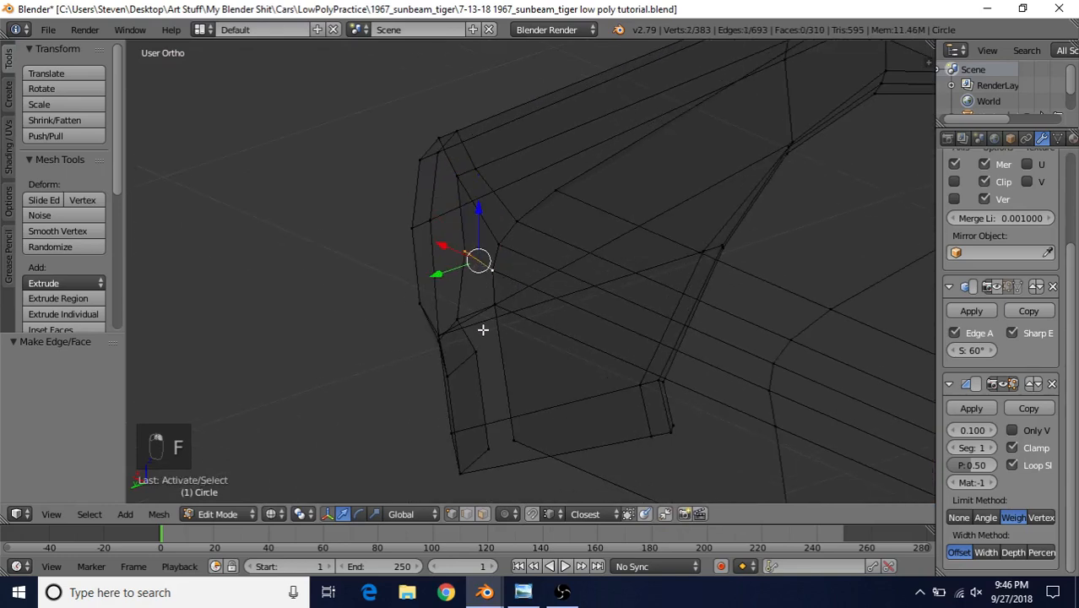
pyautogui.press('f')
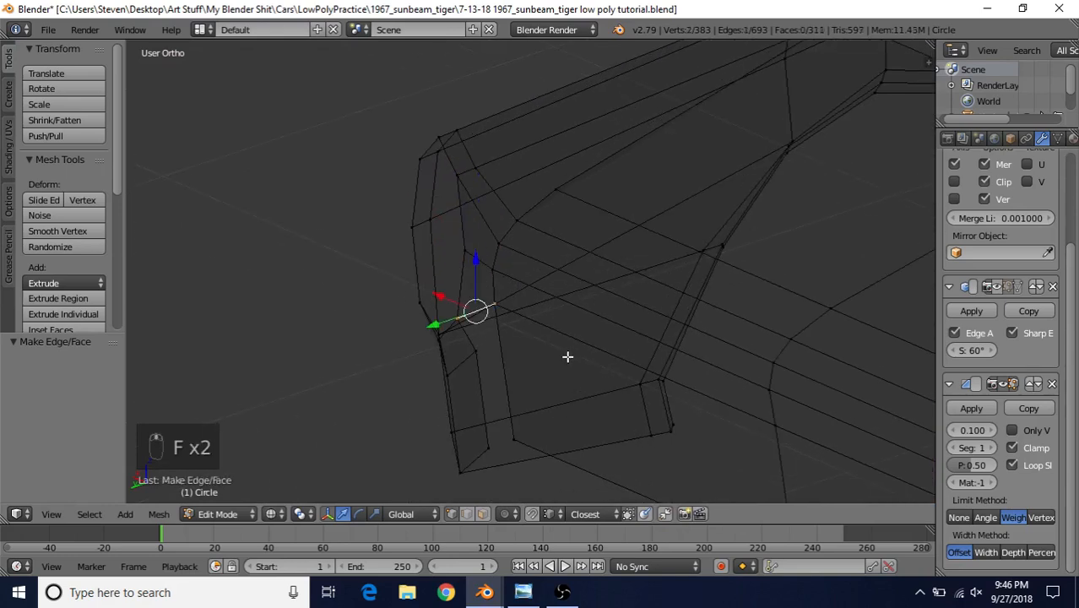
# Step: Return to solid view and add one horizontal loop cut across the trunk's rear panel, slid toward its upper edge
pyautogui.keyDown('shift'); pyautogui.moveTo(568, 356); pyautogui.dragTo(619, 264, button='middle'); pyautogui.keyUp('shift')
pyautogui.press('z')
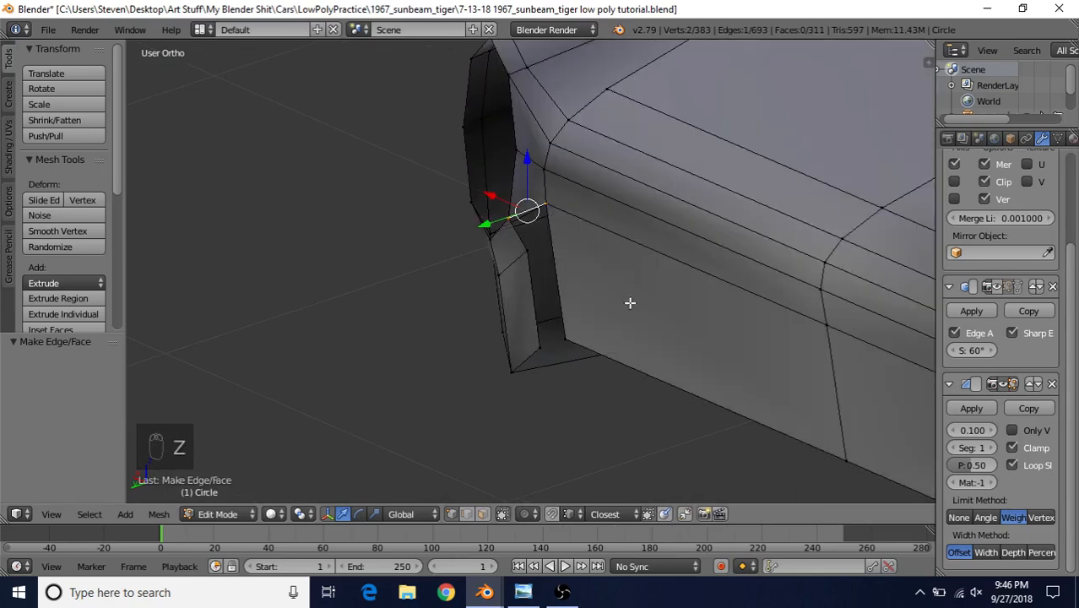
pyautogui.hotkey('ctrl', 'r')
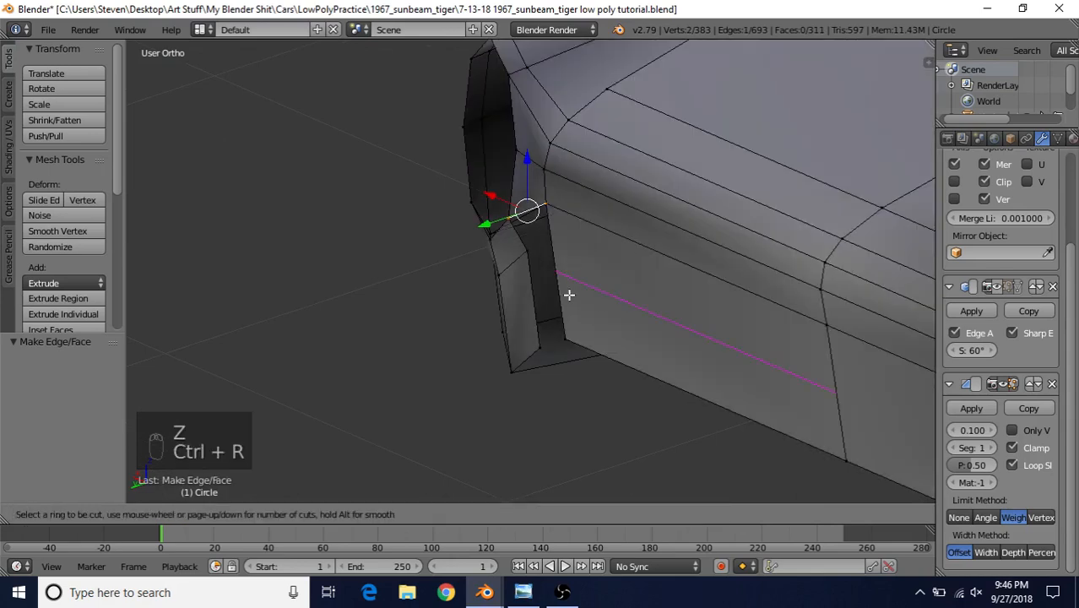
pyautogui.click(569, 295)
pyautogui.click(580, 270)
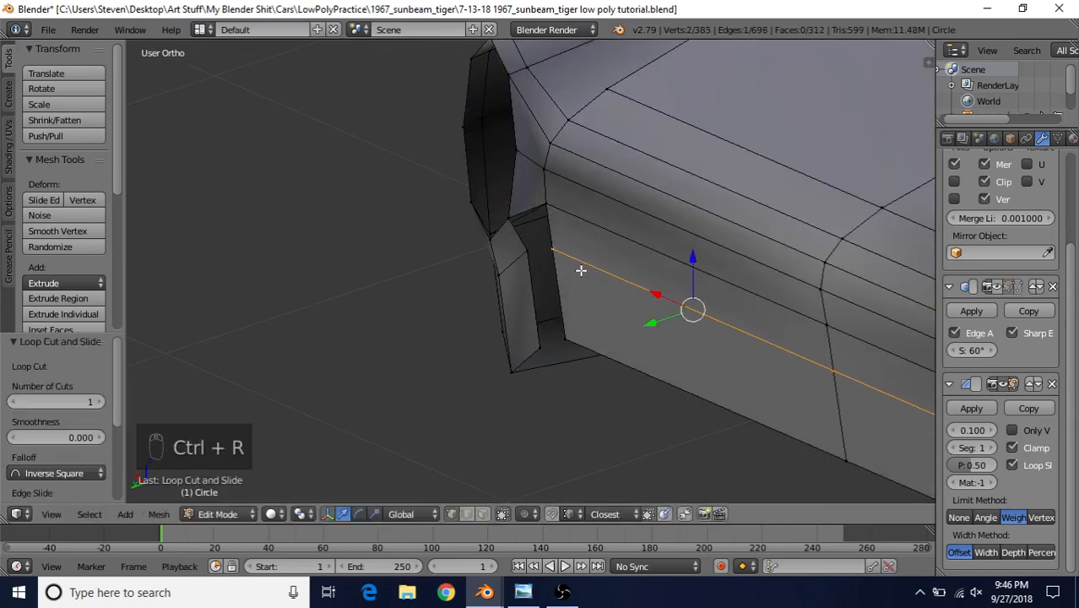
# Step: Fill the two remaining faces between the lower fender's inner edge and the trunk's rear panel, down to the bottom edge
pyautogui.rightClick(509, 218)
pyautogui.keyDown('shift'); pyautogui.rightClick(552, 208); pyautogui.keyUp('shift')
pyautogui.keyDown('shift'); pyautogui.rightClick(524, 259); pyautogui.keyUp('shift')
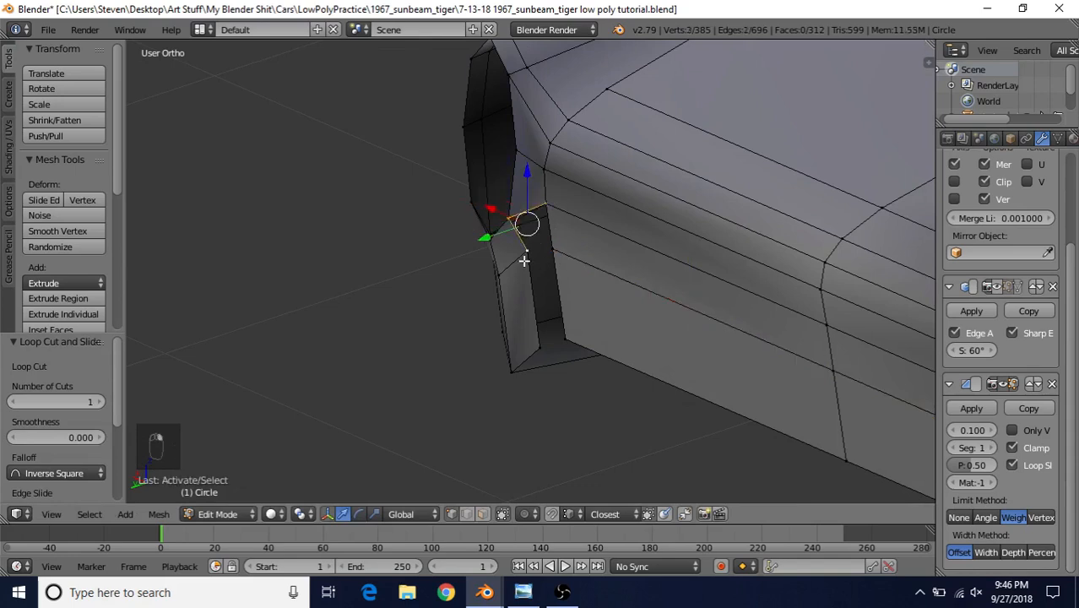
pyautogui.keyDown('shift'); pyautogui.rightClick(553, 252); pyautogui.keyUp('shift')
pyautogui.press('f')
pyautogui.rightClick(555, 255)
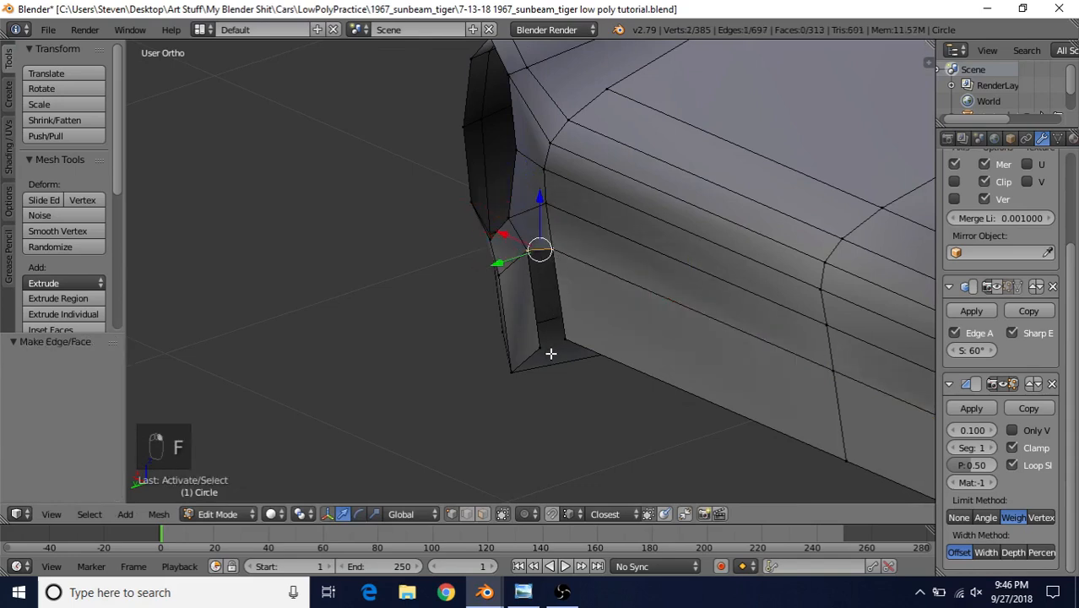
pyautogui.press('f')
pyautogui.moveTo(550, 287); pyautogui.dragTo(520, 242, button='middle')
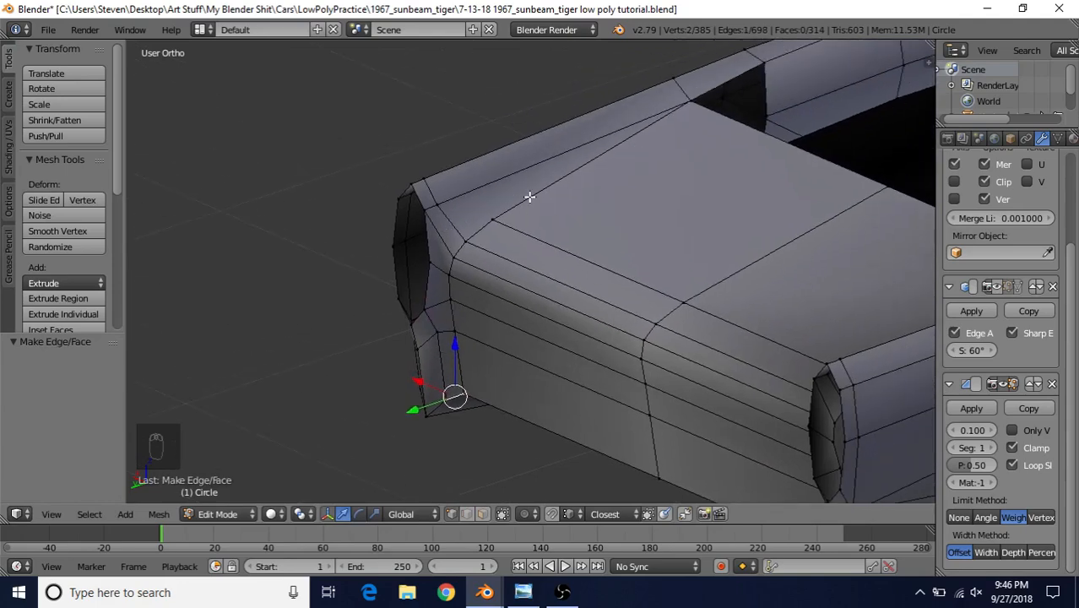
# Step: Try connecting the deck edge loop's outer vertex to the fender's rear inner corner vertex with Vertex Connect Path
pyautogui.moveTo(530, 198); pyautogui.dragTo(615, 253, button='middle')
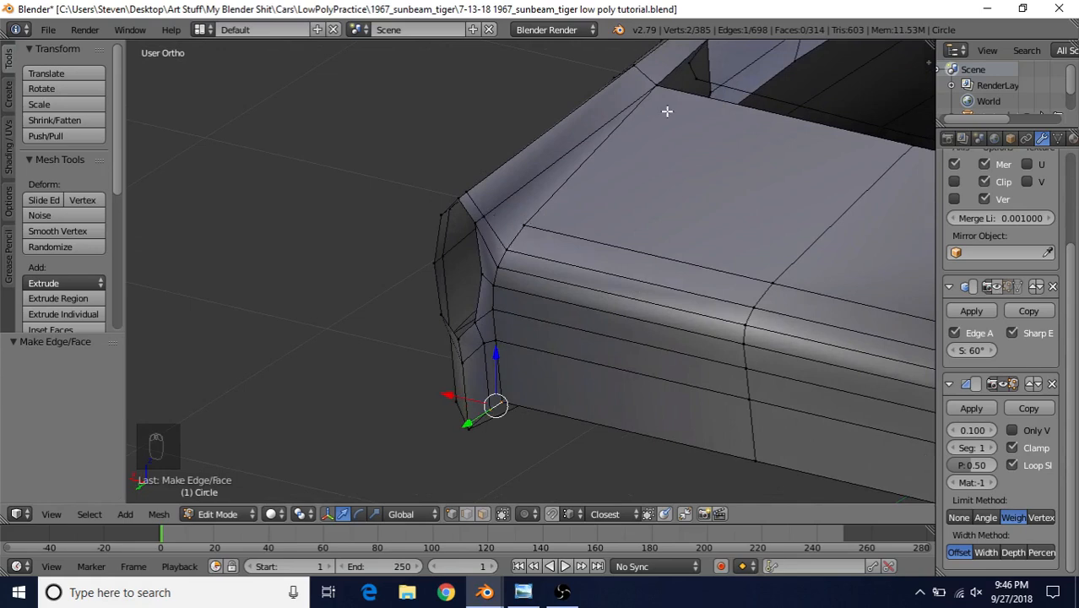
pyautogui.rightClick(519, 226)
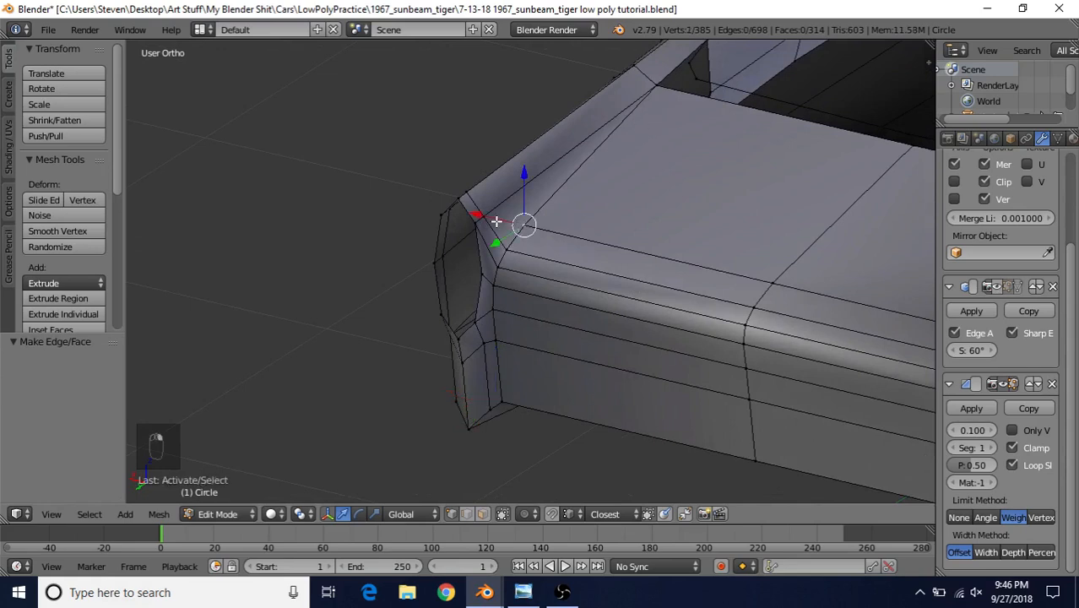
pyautogui.keyDown('shift'); pyautogui.rightClick(491, 220); pyautogui.keyUp('shift')
pyautogui.press('j')
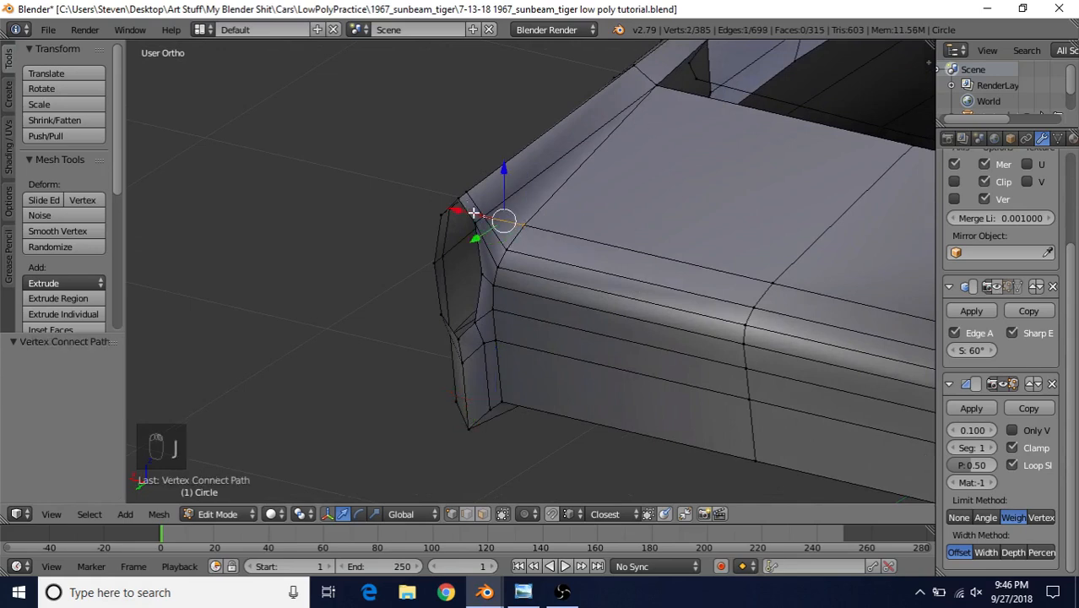
pyautogui.hotkey('ctrl', 'z')
# Step: Examine the smoothed joint between trunk and fender in Object Mode and compare it with the back-view reference photo
pyautogui.moveTo(593, 279); pyautogui.dragTo(616, 269, button='middle')
pyautogui.press('Tab')
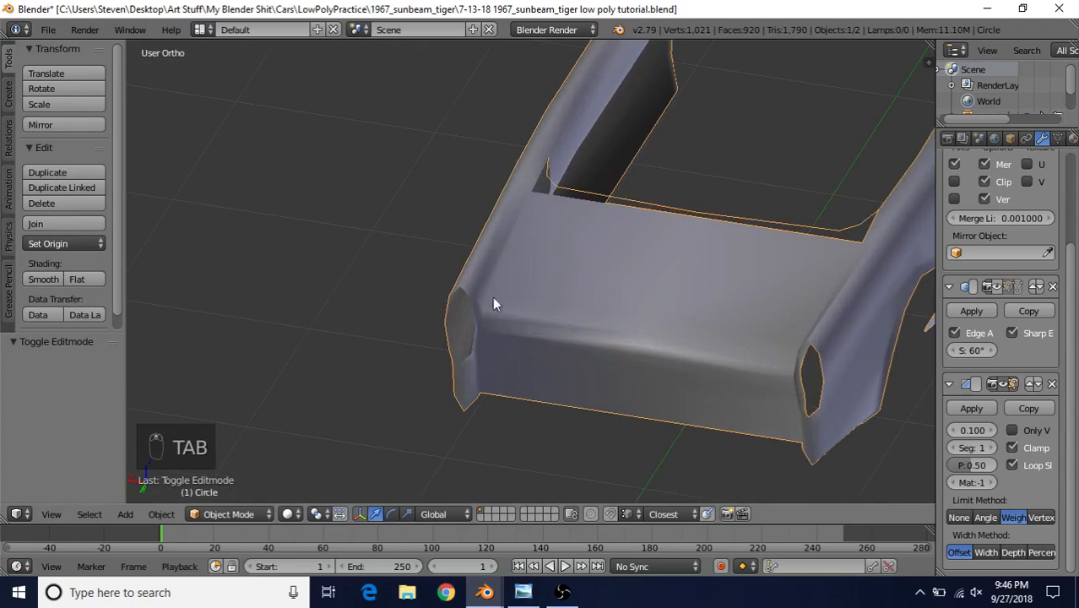
pyautogui.click(523, 592)
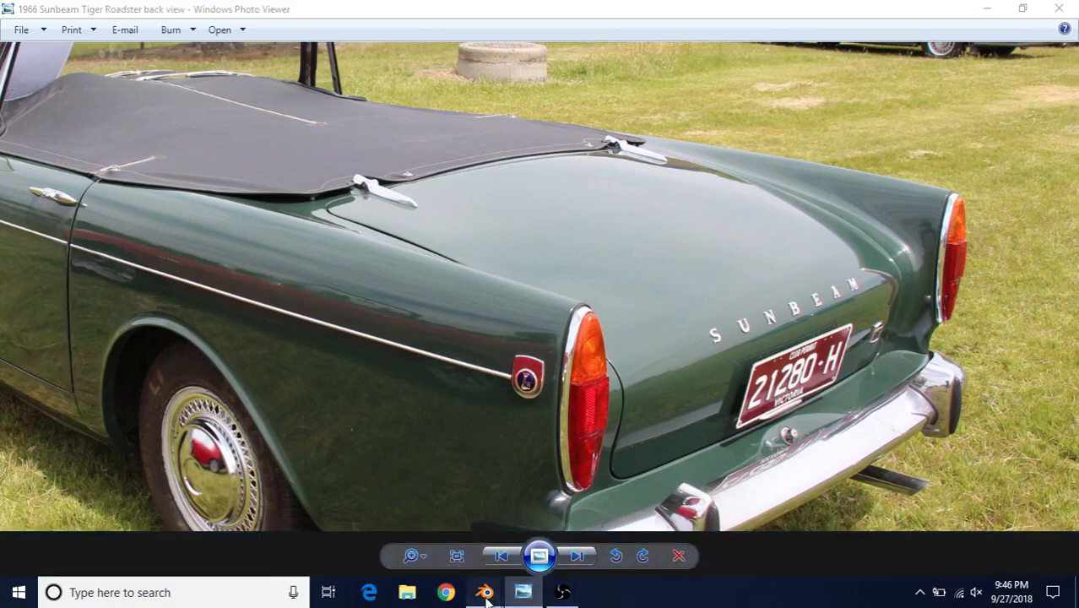
pyautogui.click(550, 551)
pyautogui.moveTo(559, 317); pyautogui.dragTo(564, 282, button='middle')
# Step: Select the trunk's side border edges from the deck front down to the rear panel's bottom and set their edge bevel weight to 1
pyautogui.press('Tab')
pyautogui.scroll(2, 525, 335)
pyautogui.keyDown('alt'); pyautogui.rightClick(556, 268); pyautogui.keyUp('alt')
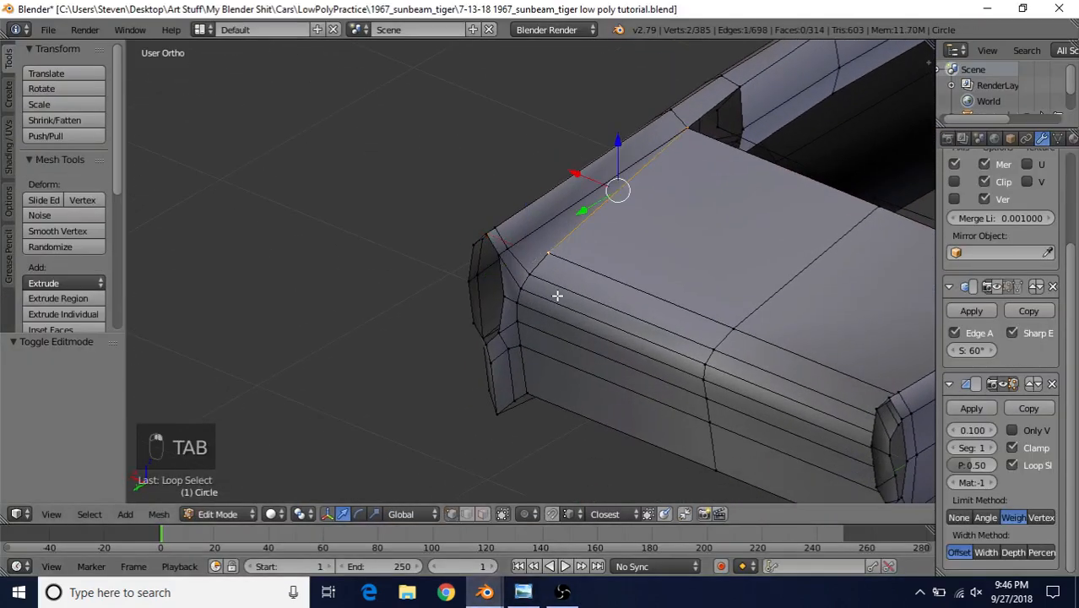
pyautogui.keyDown('alt'); pyautogui.keyDown('shift'); pyautogui.rightClick(523, 340); pyautogui.keyUp('shift'); pyautogui.keyUp('alt')
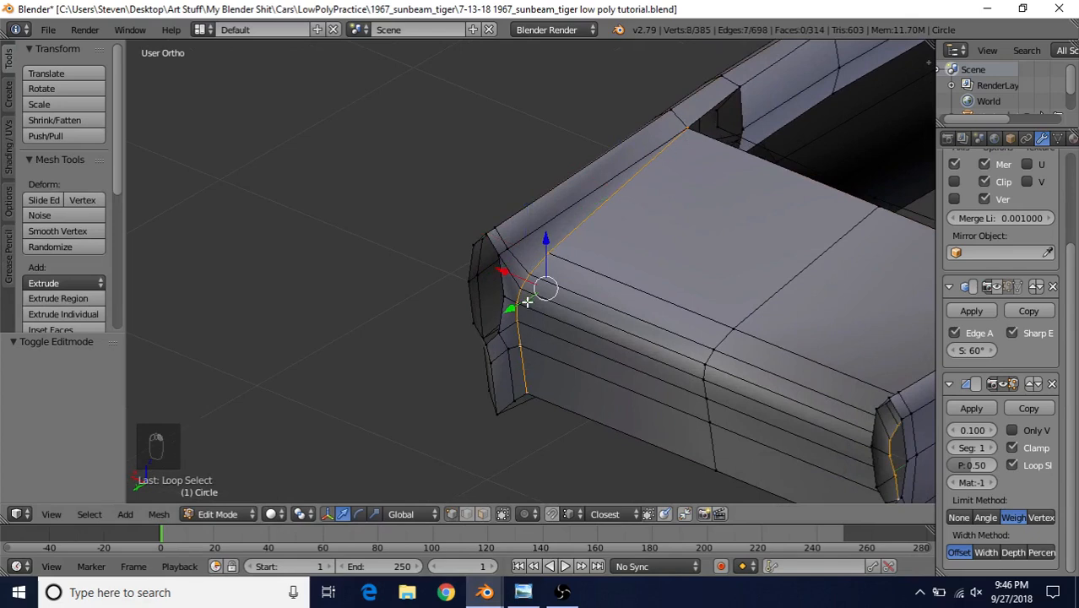
pyautogui.hotkey('ctrl', 'e')
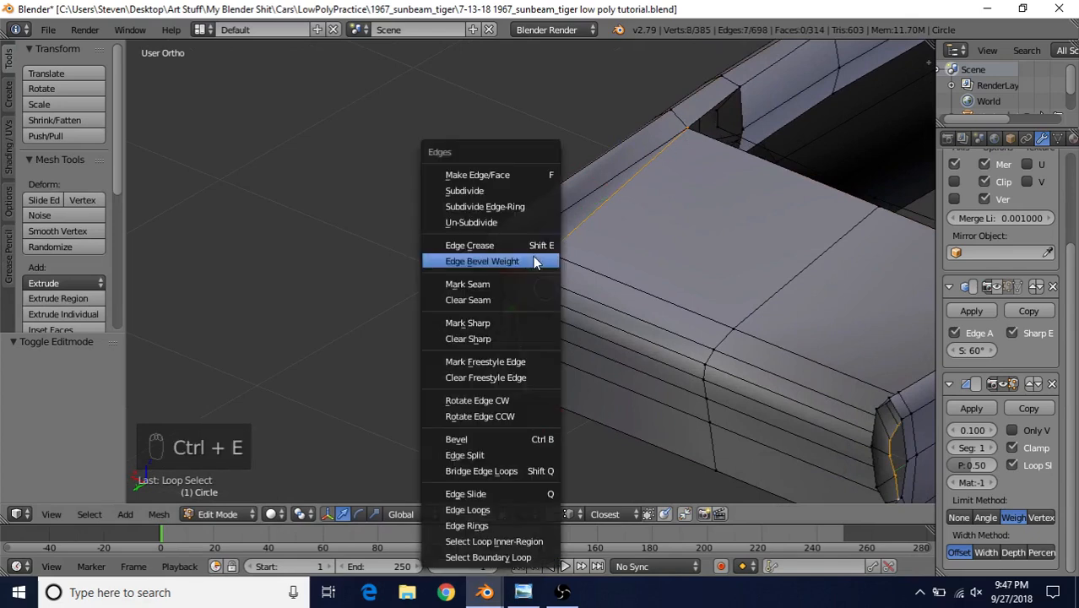
pyautogui.click(489, 261)
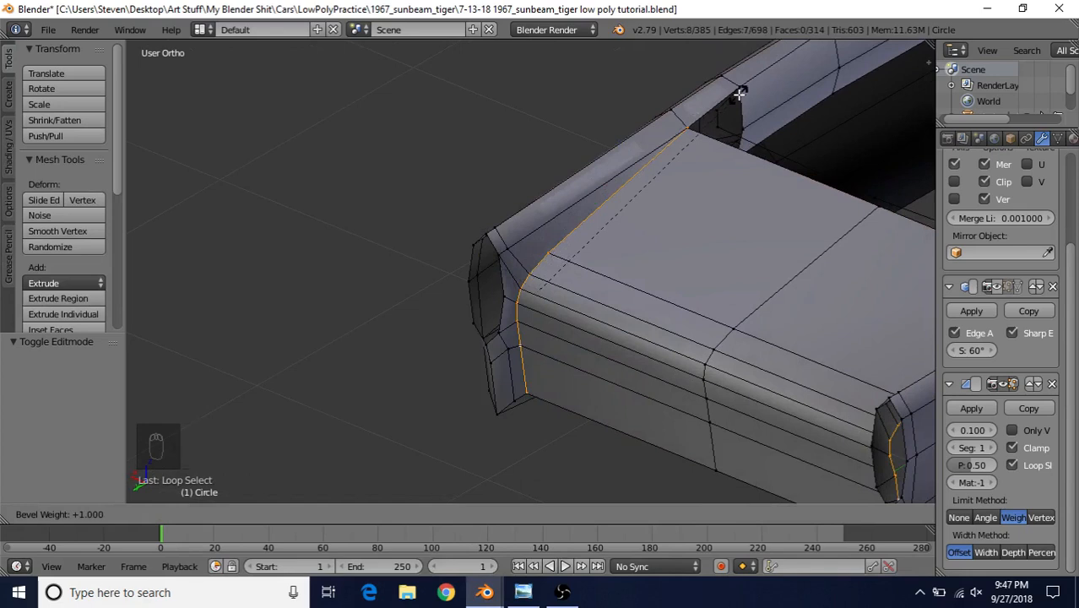
pyautogui.click(739, 93)
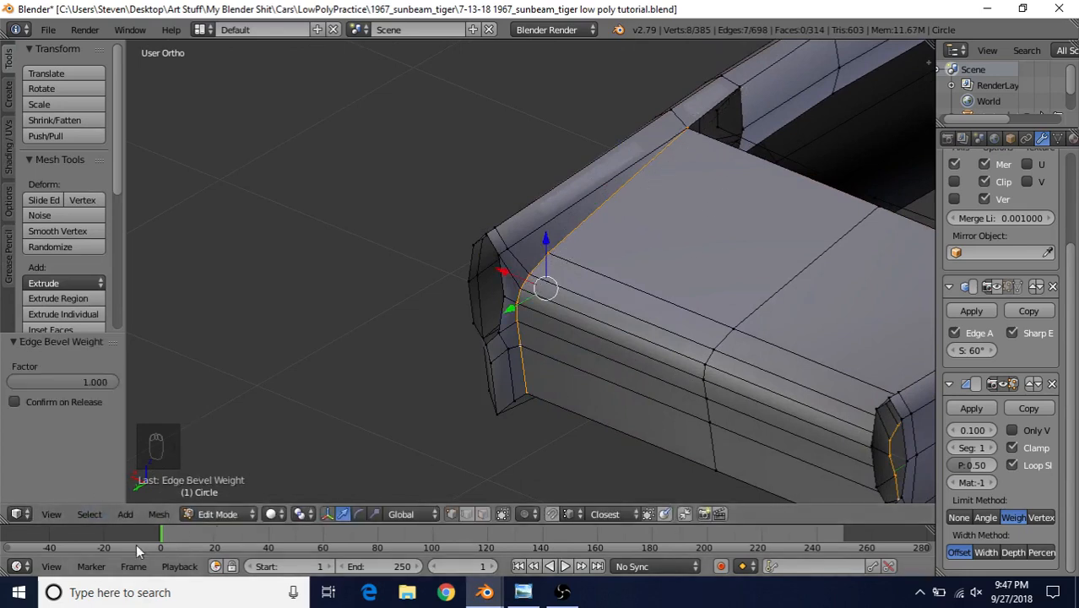
# Step: Adjust the edge bevel weight of the selected trunk side border edges again and check the shading in Object Mode
pyautogui.hotkey('ctrl', 'e')
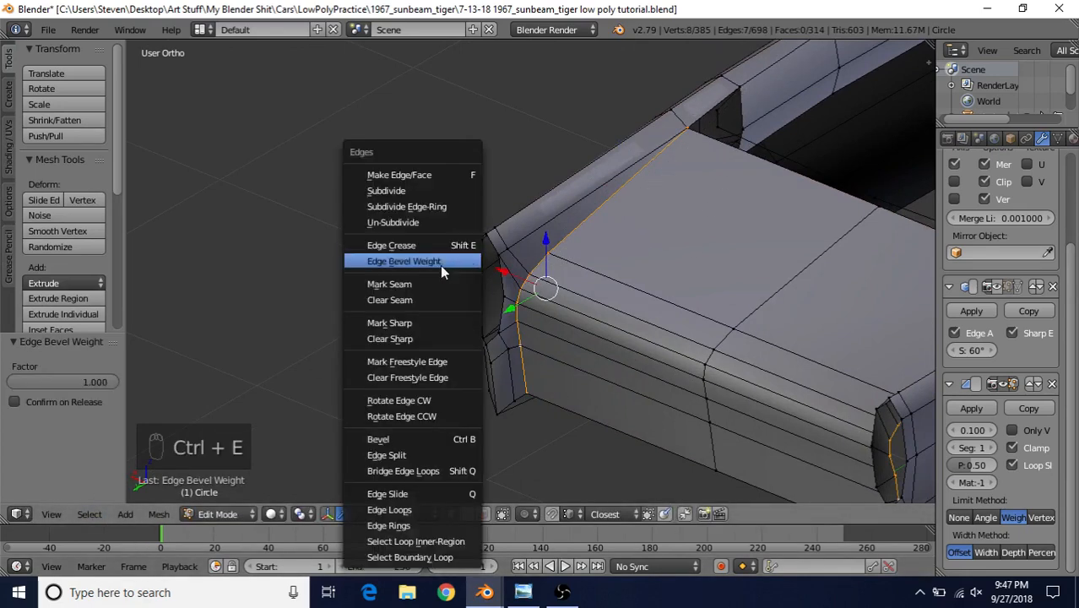
pyautogui.click(437, 262)
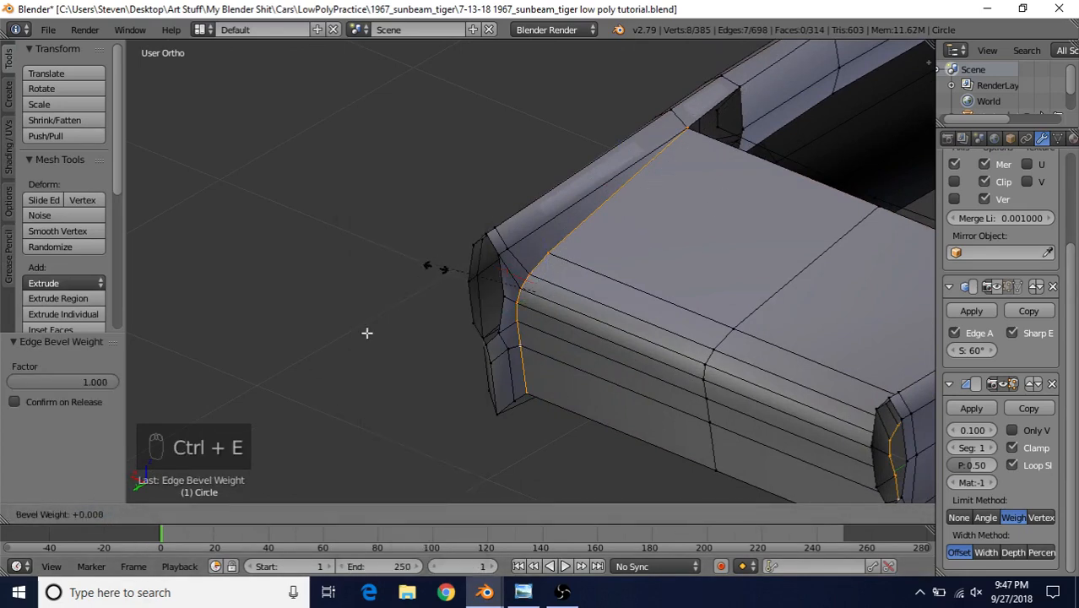
pyautogui.click(898, 86)
pyautogui.press('Tab')
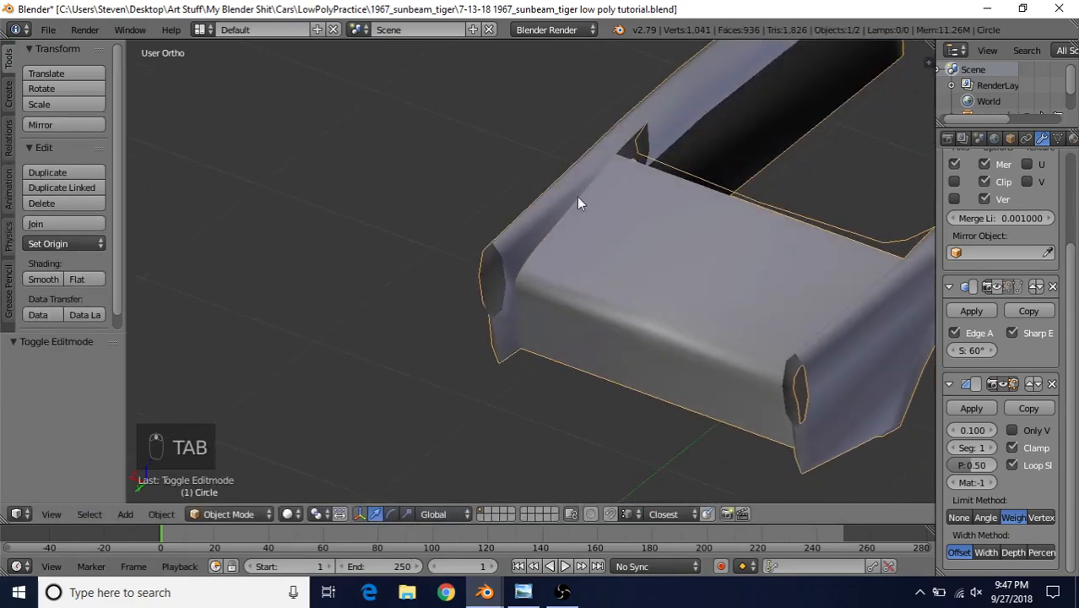
pyautogui.scroll(-2, 571, 244)
pyautogui.moveTo(572, 244); pyautogui.dragTo(581, 284, button='middle')
# Step: Merge the centre vertex of the trunk's front edge with the cockpit rim's centre vertex using At Center
pyautogui.press('Tab')
pyautogui.scroll(7, 566, 283)
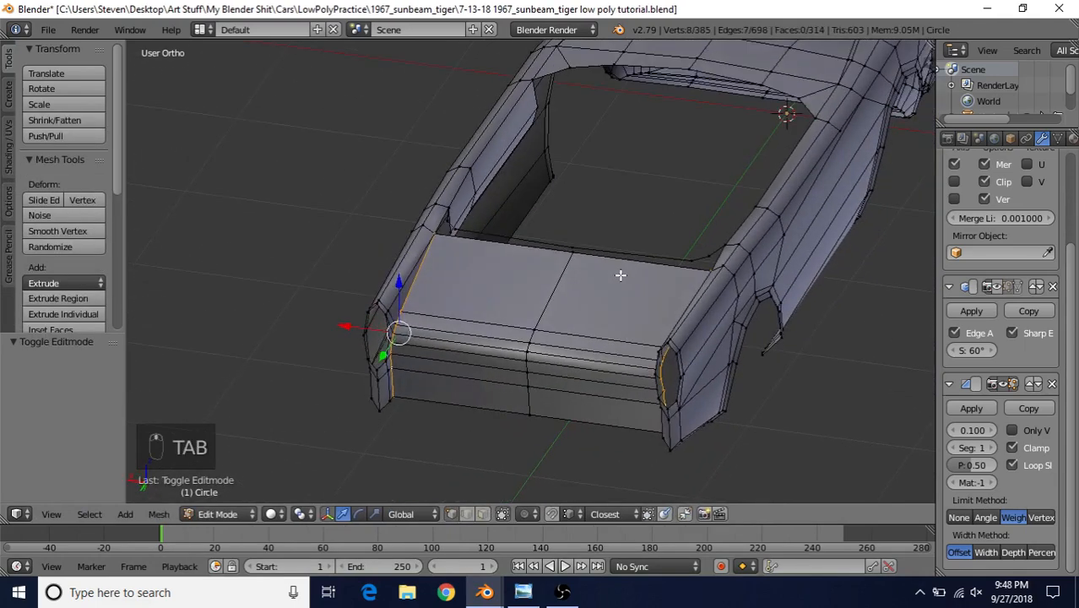
pyautogui.rightClick(578, 224)
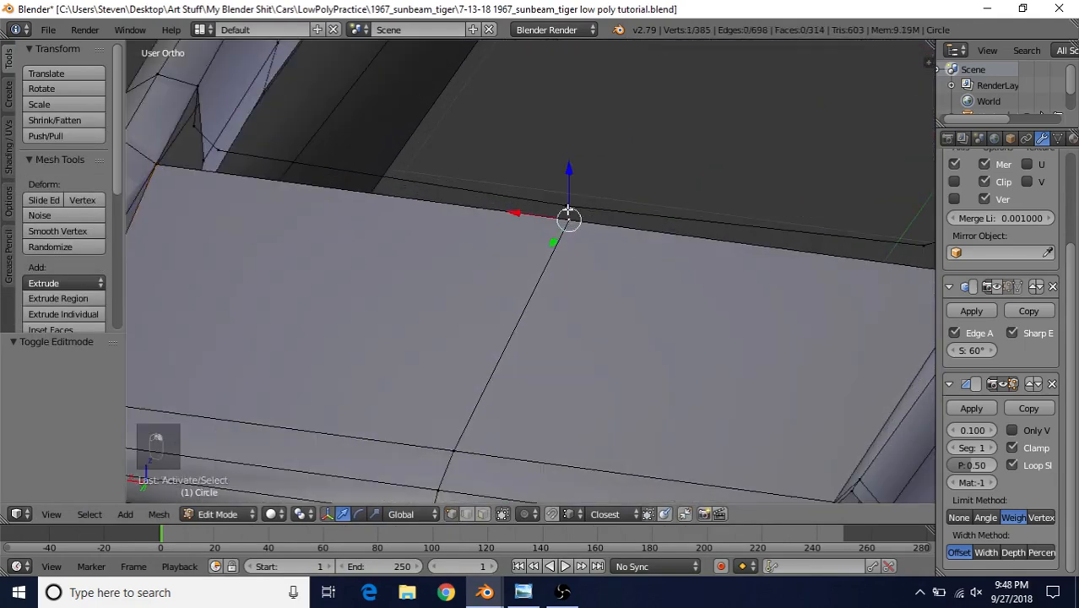
pyautogui.keyDown('shift'); pyautogui.rightClick(567, 205); pyautogui.keyUp('shift')
pyautogui.hotkey('alt', 'm')
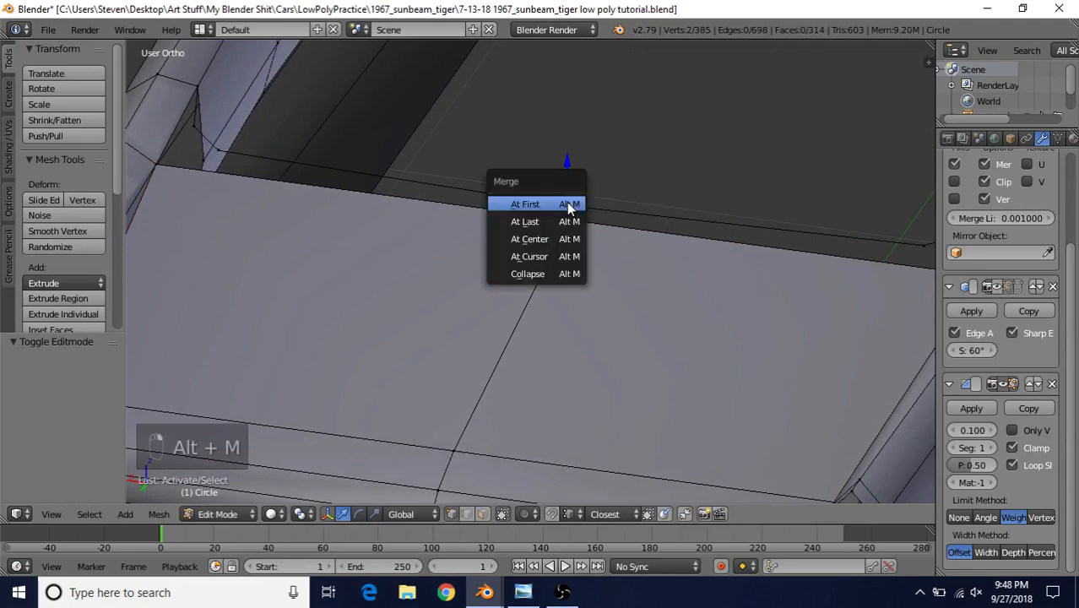
pyautogui.click(558, 242)
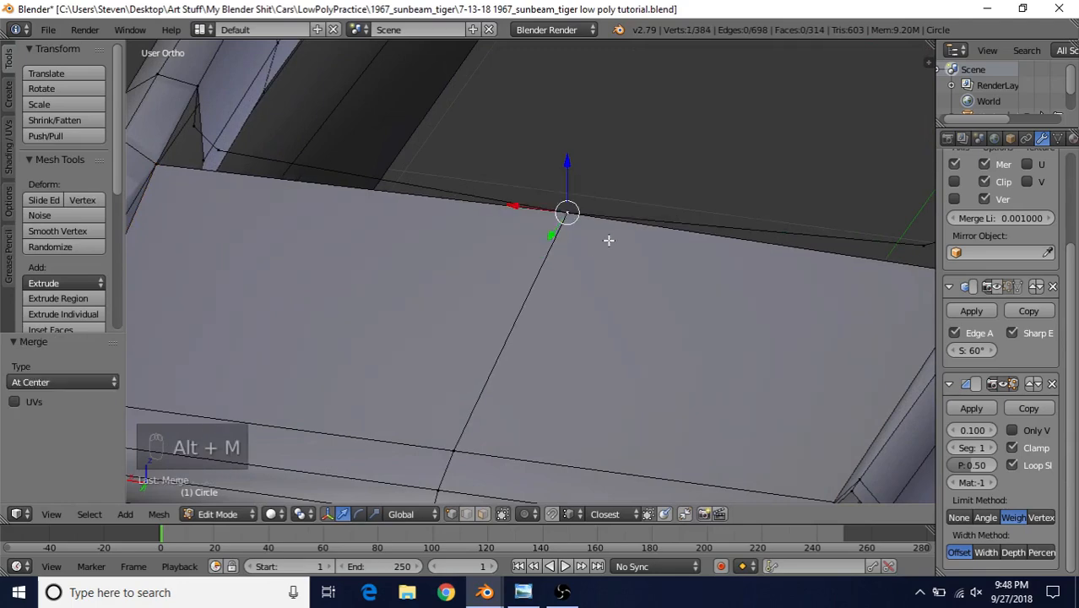
# Step: Fill the thin triangular gap between the trunk's front edge and the cockpit rim with a face
pyautogui.scroll(-3, 620, 221)
pyautogui.scroll(2, 656, 244)
pyautogui.moveTo(657, 244); pyautogui.dragTo(659, 244, button='middle')
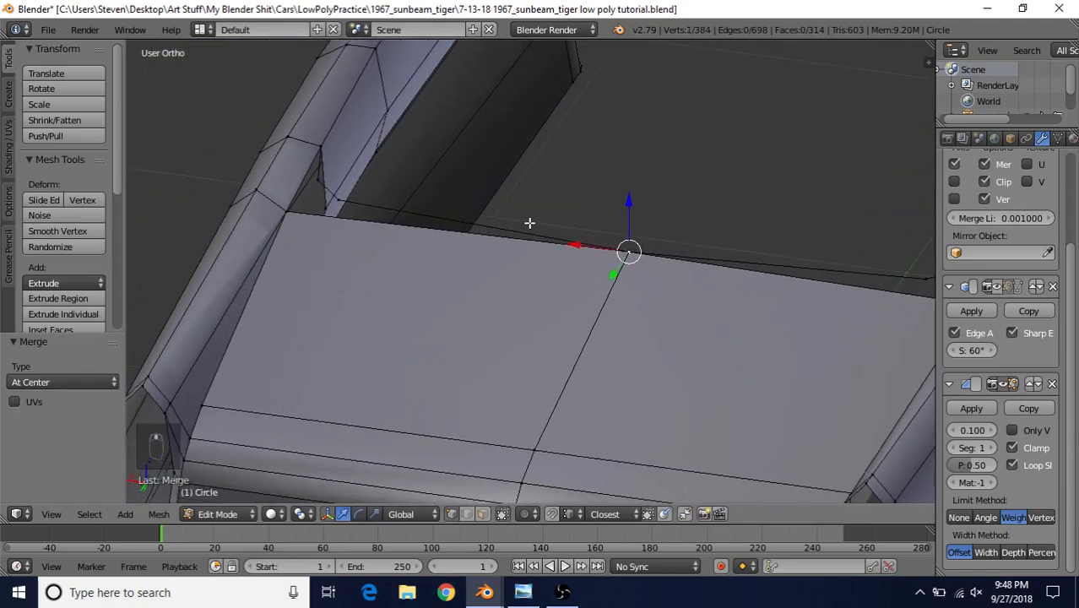
pyautogui.moveTo(530, 222); pyautogui.dragTo(569, 277, button='middle')
pyautogui.keyDown('shift'); pyautogui.rightClick(437, 250); pyautogui.keyUp('shift')
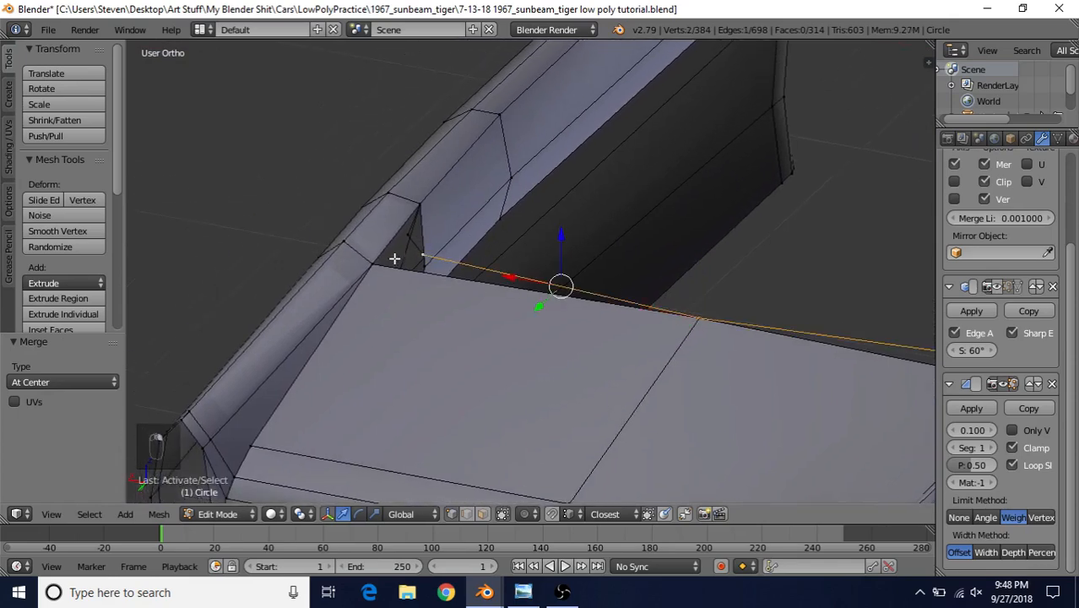
pyautogui.keyDown('shift'); pyautogui.rightClick(382, 264); pyautogui.keyUp('shift')
pyautogui.moveTo(550, 242); pyautogui.dragTo(571, 280, button='middle')
pyautogui.press('f')
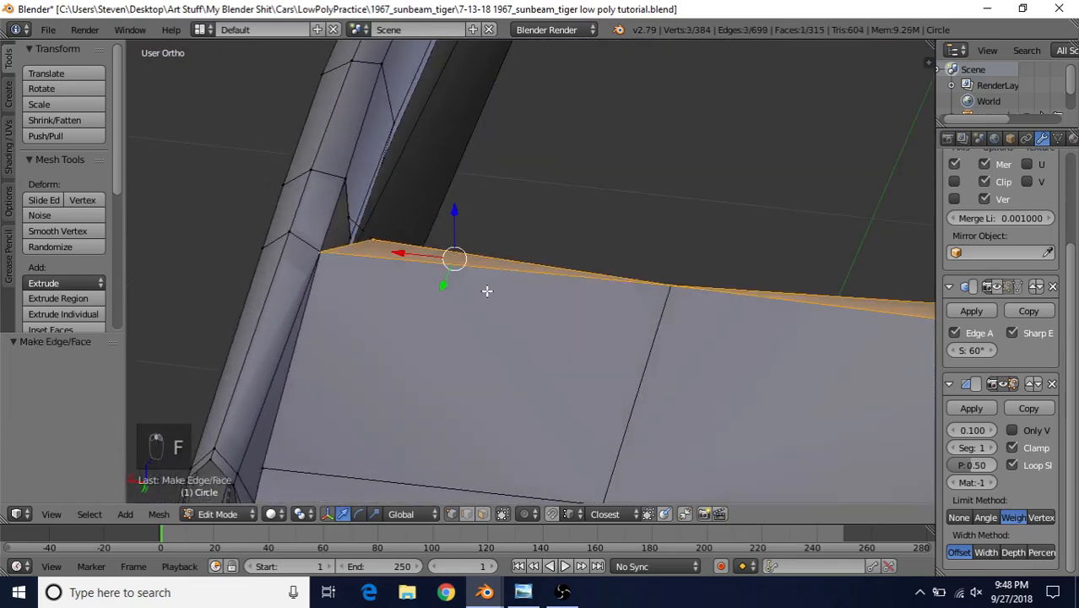
# Step: Fill a triangle from the trunk's front corner to the two adjacent cockpit rim vertices beside the fender
pyautogui.keyDown('shift'); pyautogui.moveTo(486, 290); pyautogui.dragTo(610, 373, button='middle'); pyautogui.keyUp('shift')
pyautogui.scroll(1, 611, 373)
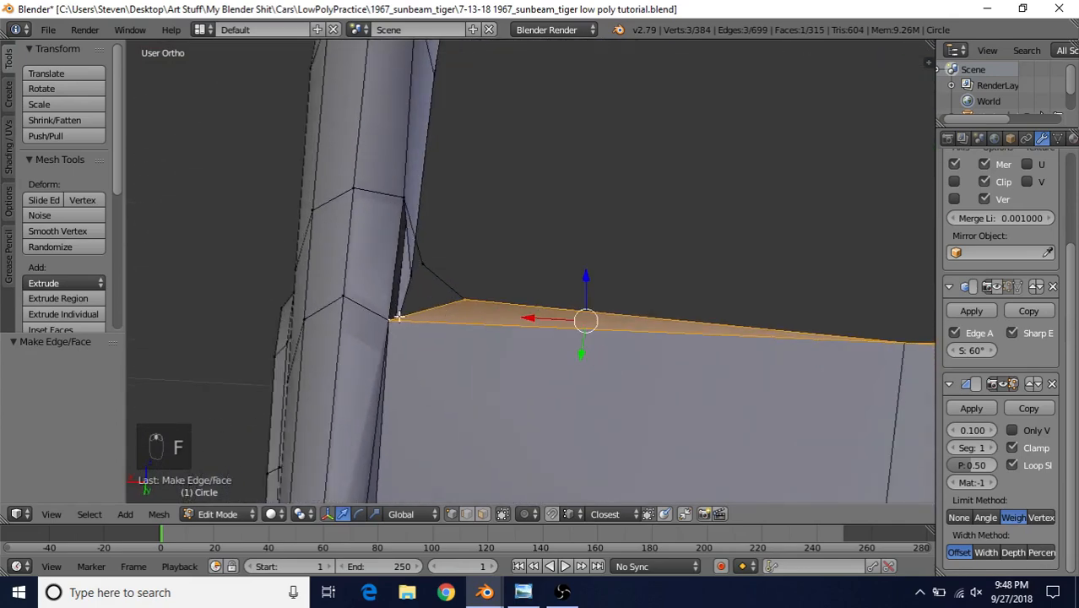
pyautogui.rightClick(392, 318)
pyautogui.keyDown('shift'); pyautogui.rightClick(463, 299); pyautogui.keyUp('shift')
pyautogui.keyDown('shift'); pyautogui.rightClick(424, 266); pyautogui.keyUp('shift')
pyautogui.press('f')
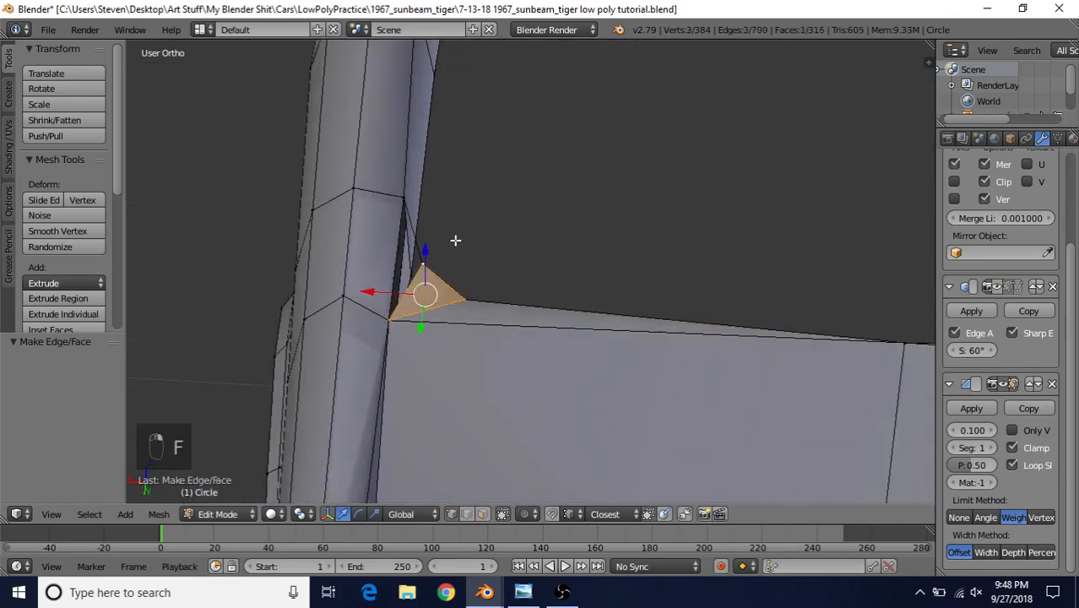
# Step: Fill the remaining narrow triangle between the fender's inner edge, the cockpit rim vertex and the trunk's front corner
pyautogui.moveTo(521, 318); pyautogui.dragTo(482, 221, button='middle')
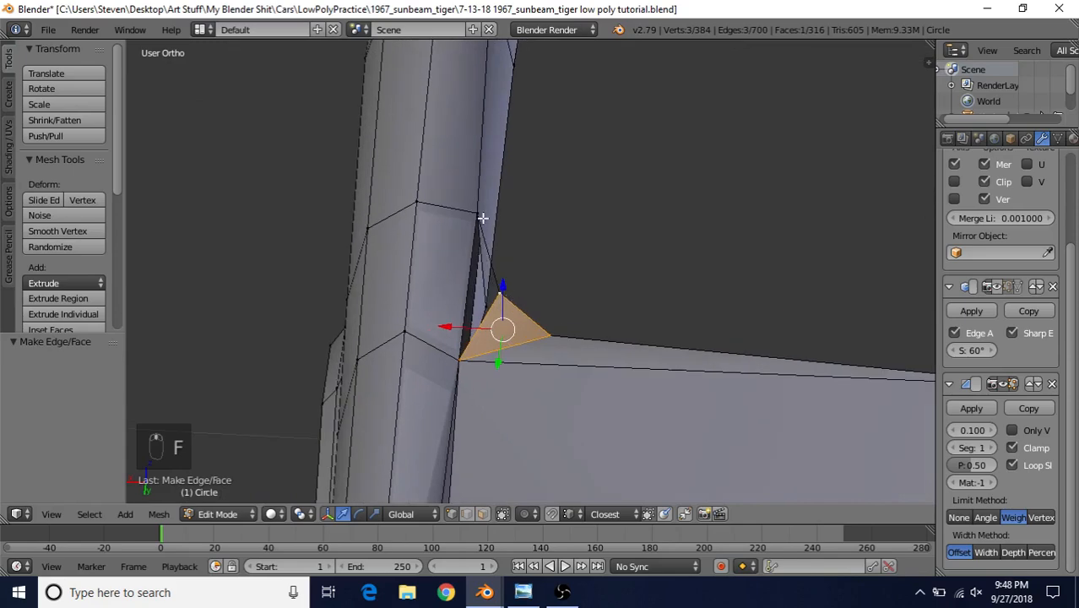
pyautogui.rightClick(479, 216)
pyautogui.keyDown('shift'); pyautogui.rightClick(498, 291); pyautogui.keyUp('shift')
pyautogui.keyDown('shift'); pyautogui.rightClick(481, 341); pyautogui.keyUp('shift')
pyautogui.press('f')
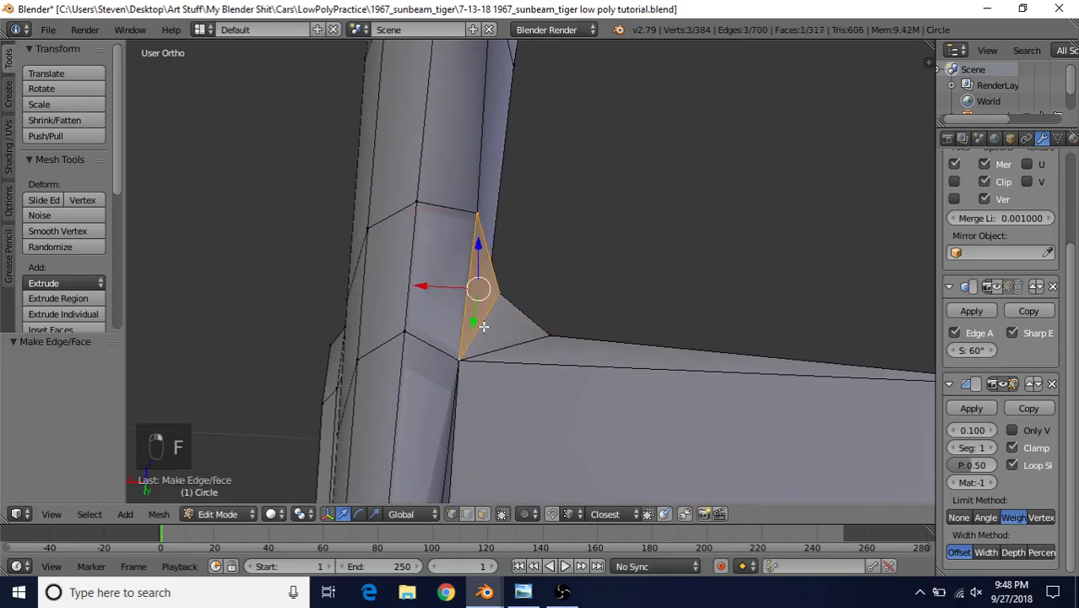
# Step: Compare the trunk front with the back-view photo in Windows Photo Viewer, then raise its centre vertex 0.015 along Z in Blender
pyautogui.moveTo(548, 354); pyautogui.dragTo(608, 388, button='middle')
pyautogui.click(523, 592)
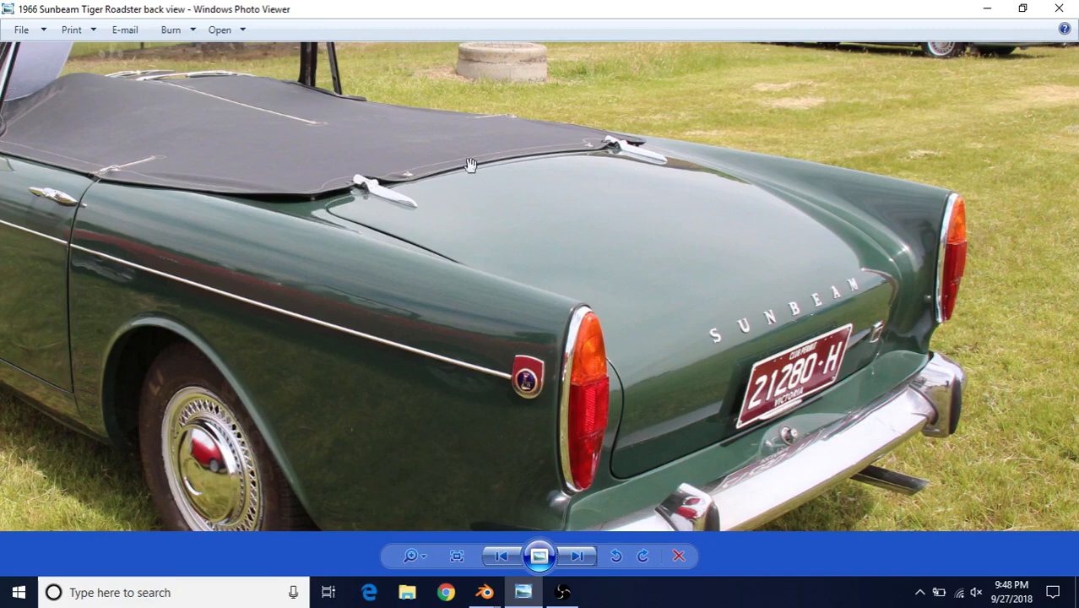
pyautogui.moveTo(484, 592)
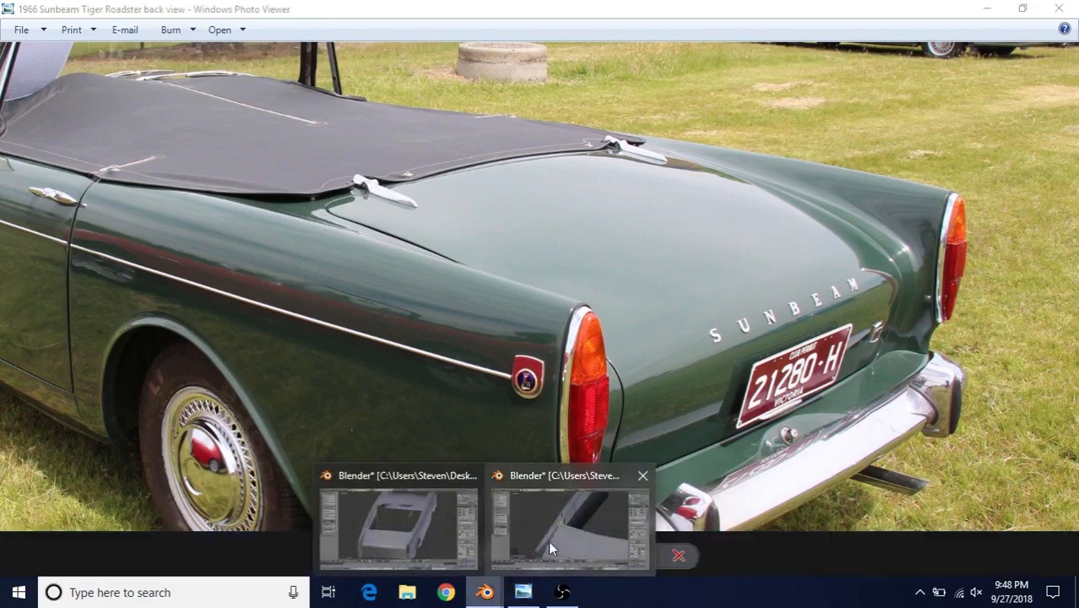
pyautogui.click(400, 514)
pyautogui.moveTo(672, 258); pyautogui.dragTo(638, 305, button='middle')
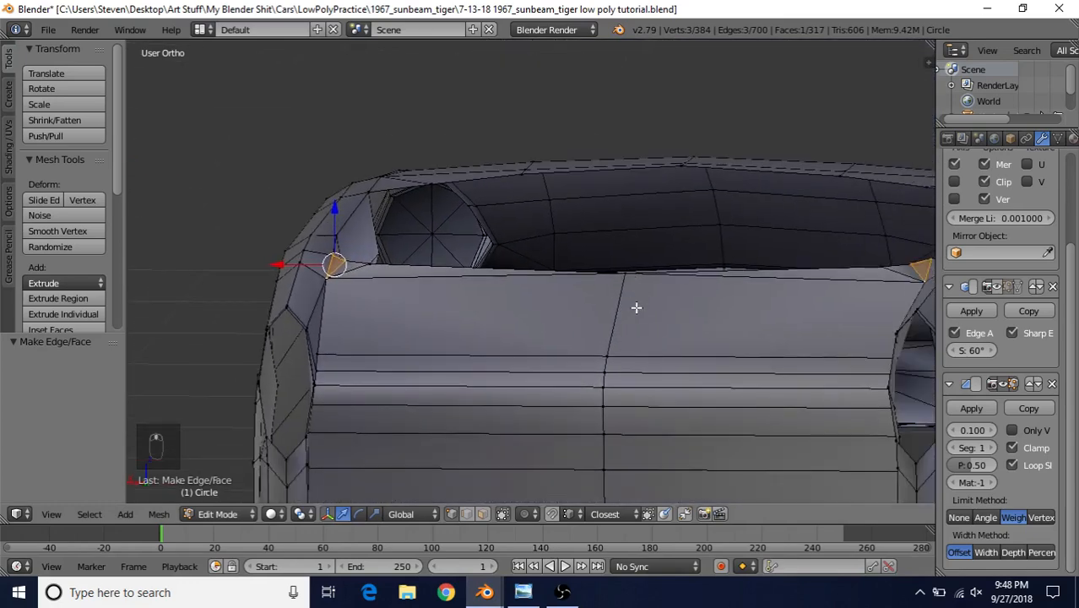
pyautogui.rightClick(625, 266)
pyautogui.moveTo(609, 413); pyautogui.dragTo(614, 404, button='middle')
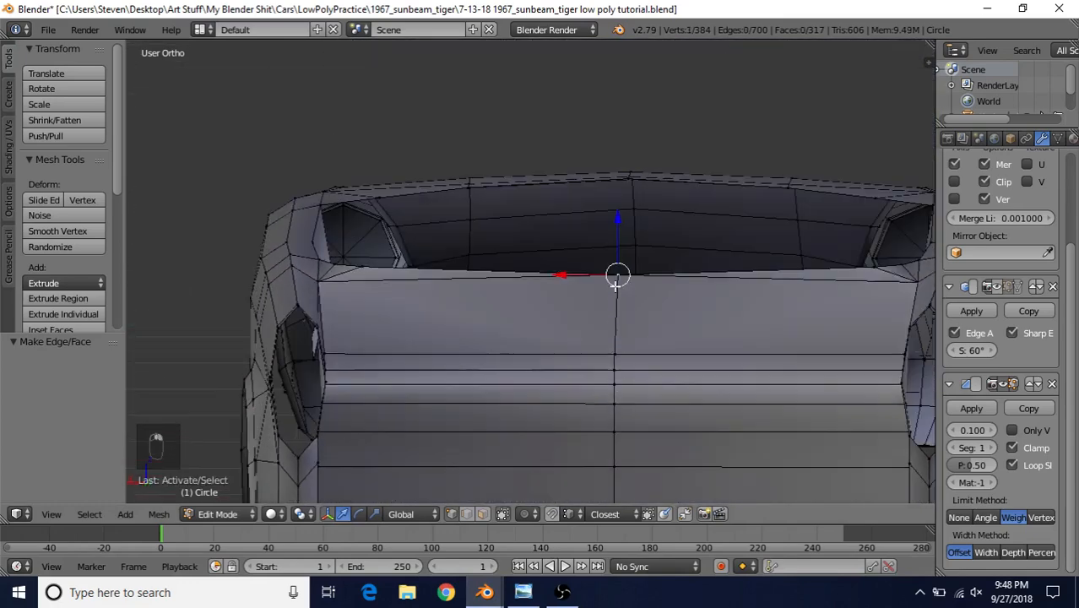
pyautogui.moveTo(617, 223); pyautogui.dragTo(620, 218)
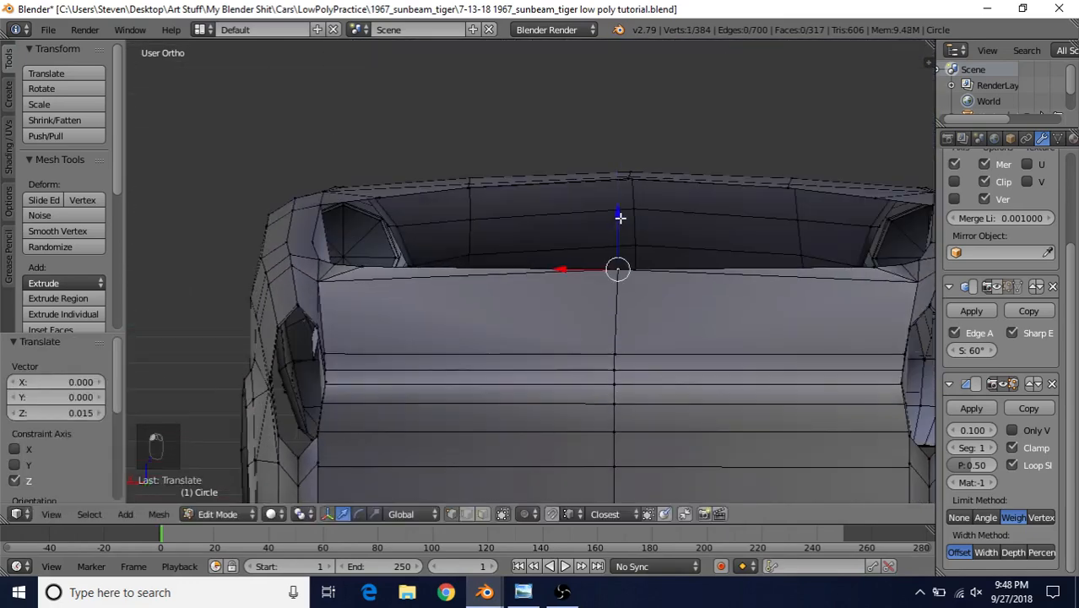
# Step: Select the two cockpit rim vertices at the trunk's front corner and lower them 0.041 along Z
pyautogui.moveTo(311, 311); pyautogui.dragTo(492, 284, button='middle')
pyautogui.rightClick(492, 260)
pyautogui.rightClick(525, 327)
pyautogui.moveTo(502, 289); pyautogui.dragTo(429, 351)
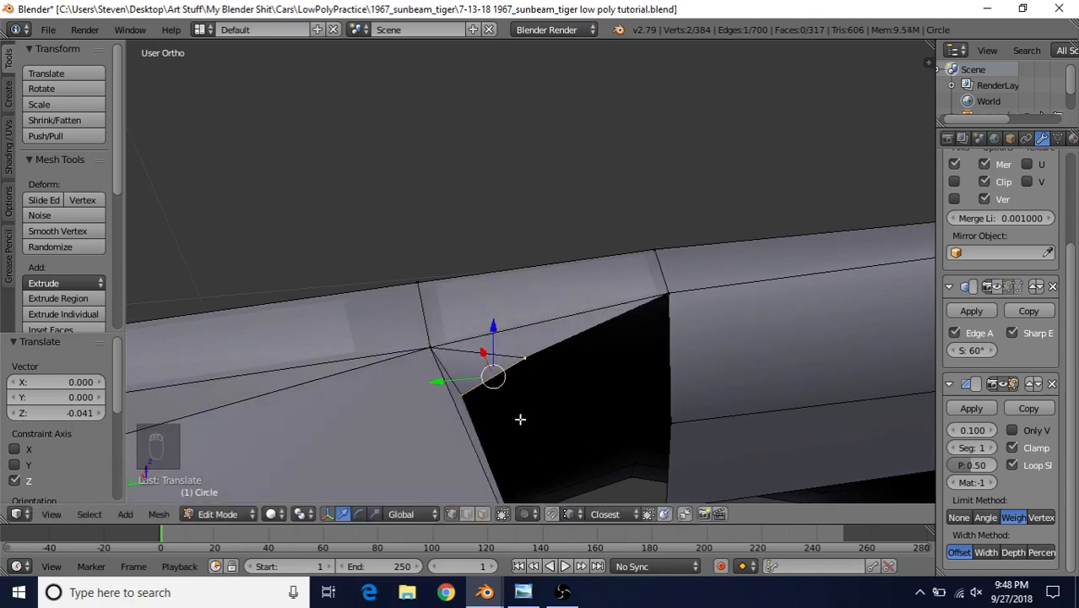
# Step: Nudge the two corner rim vertices upward along Z one at a time, raising the one nearer the fender by 0.007
pyautogui.moveTo(620, 424); pyautogui.dragTo(574, 393, button='middle')
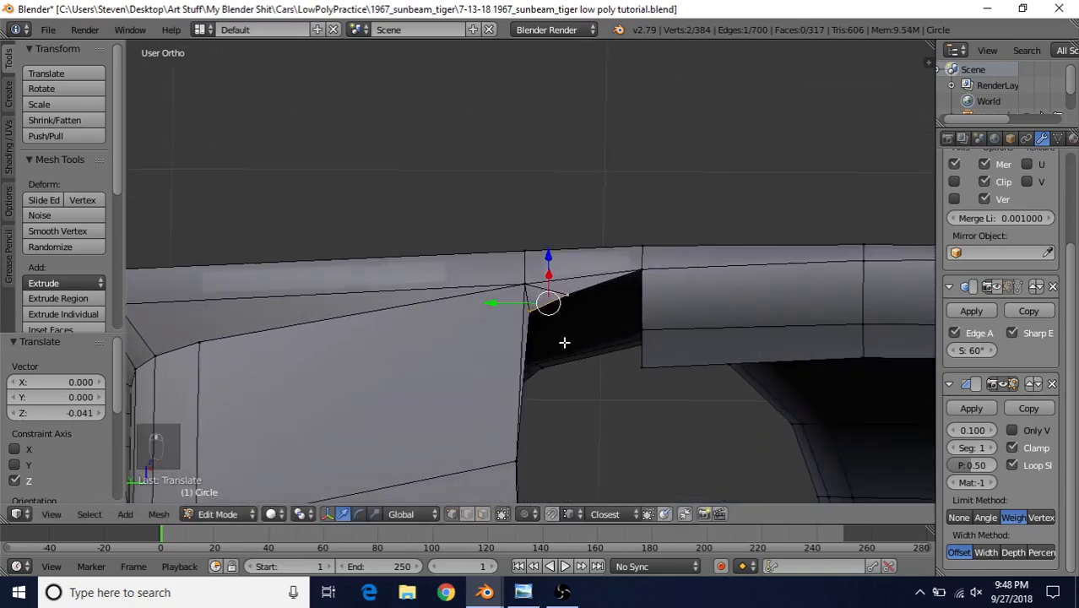
pyautogui.rightClick(534, 313)
pyautogui.moveTo(537, 274); pyautogui.dragTo(643, 302, button='middle')
pyautogui.press('g')
pyautogui.press('z')
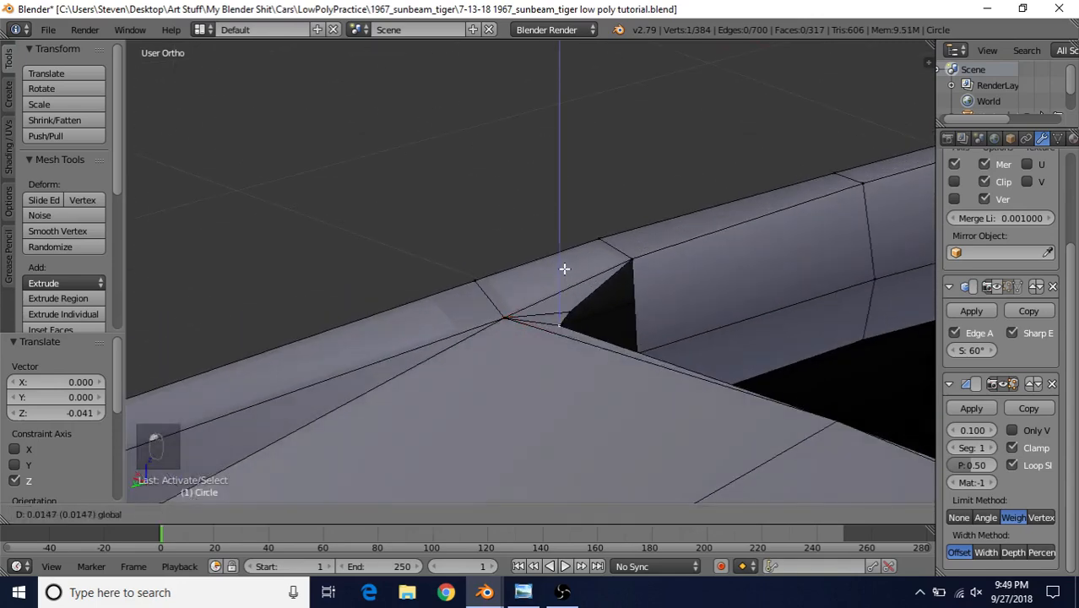
pyautogui.click(564, 267)
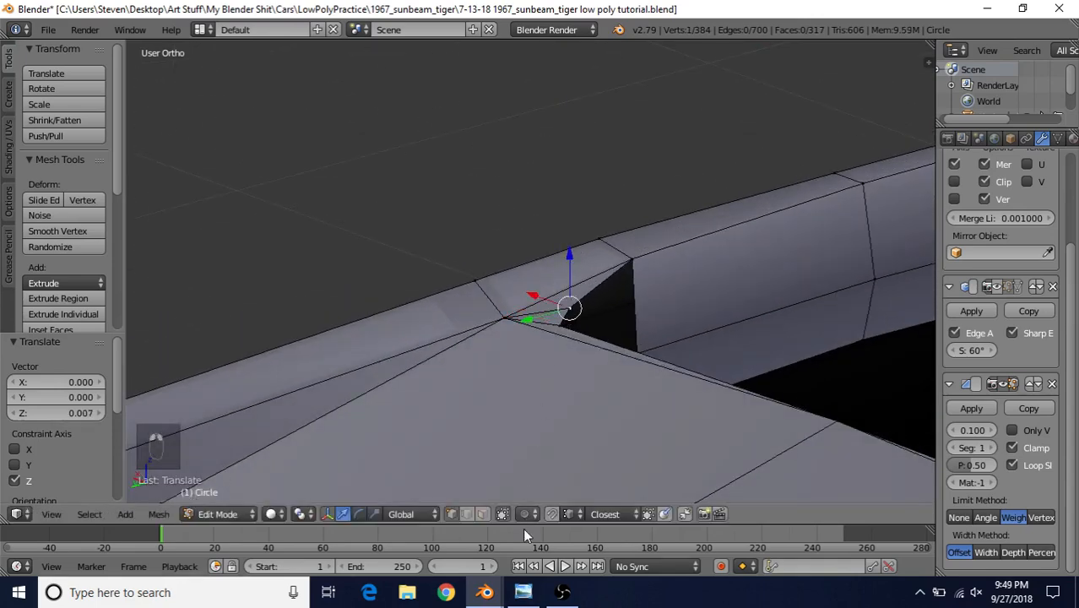
# Step: Check the trunk corner in the back-view photo in Windows Photo Viewer, then raise the corner rim vertex slightly in Blender
pyautogui.click(522, 591)
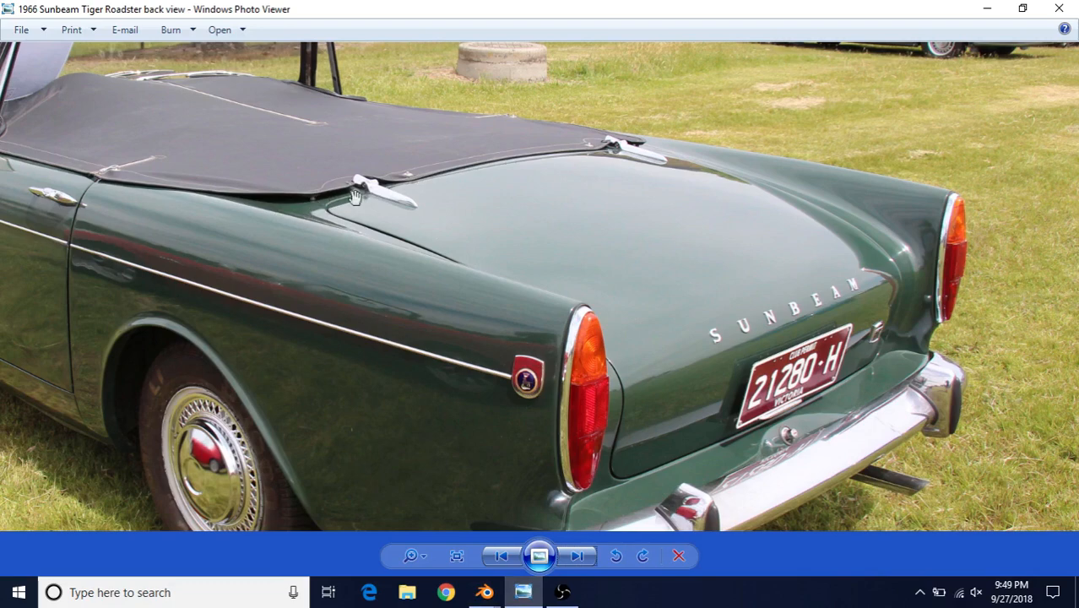
pyautogui.moveTo(485, 592)
pyautogui.click(520, 543)
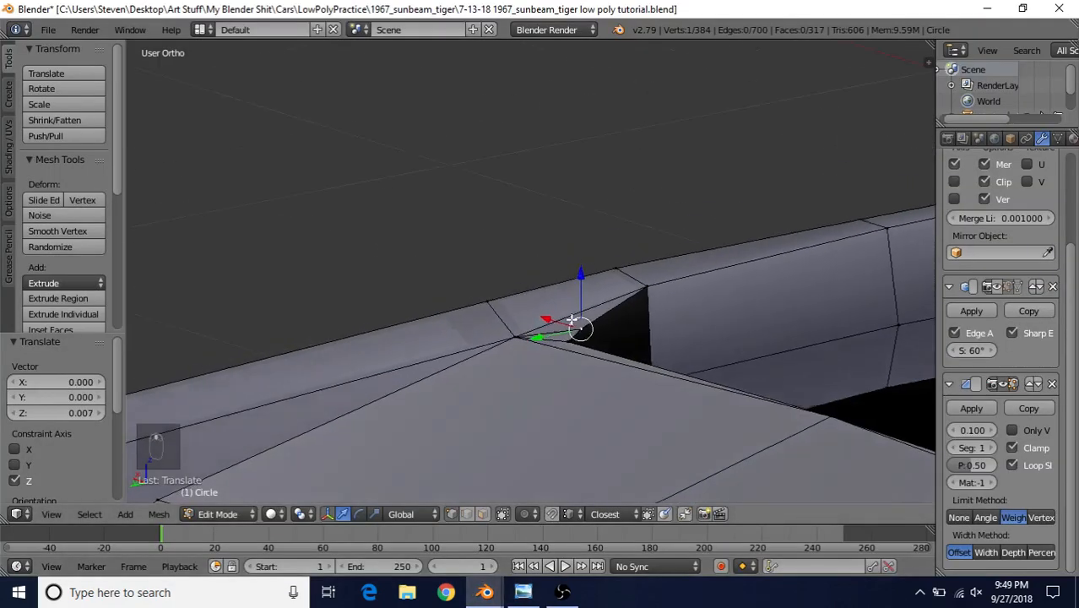
pyautogui.moveTo(571, 319); pyautogui.dragTo(485, 316, button='middle')
pyautogui.moveTo(751, 314); pyautogui.dragTo(752, 302)
# Step: Apply smooth shading to the car body in Object Mode
pyautogui.press('Tab')
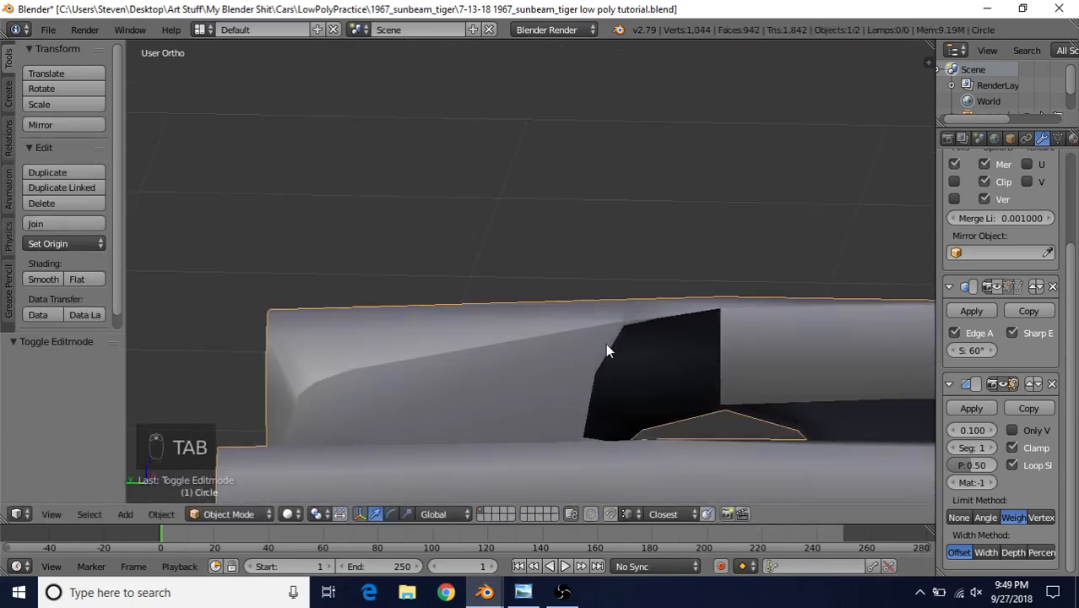
pyautogui.moveTo(605, 343); pyautogui.dragTo(678, 436, button='middle')
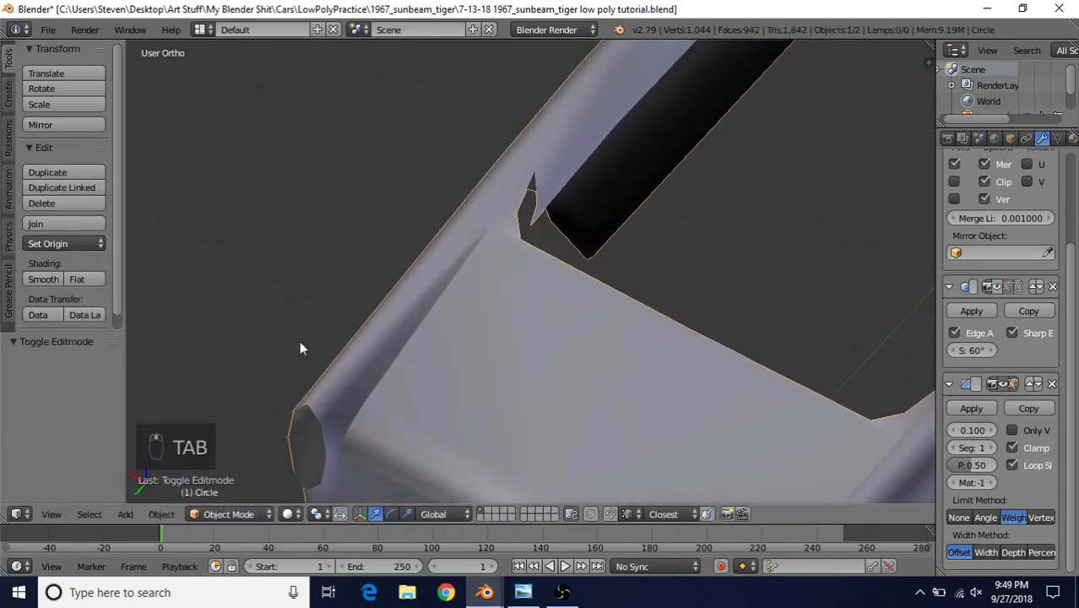
pyautogui.click(40, 279)
# Step: Examine the filled front corner of the trunk in the mesh and the smoothed rear end in Object Mode
pyautogui.moveTo(601, 353); pyautogui.dragTo(601, 390, button='middle')
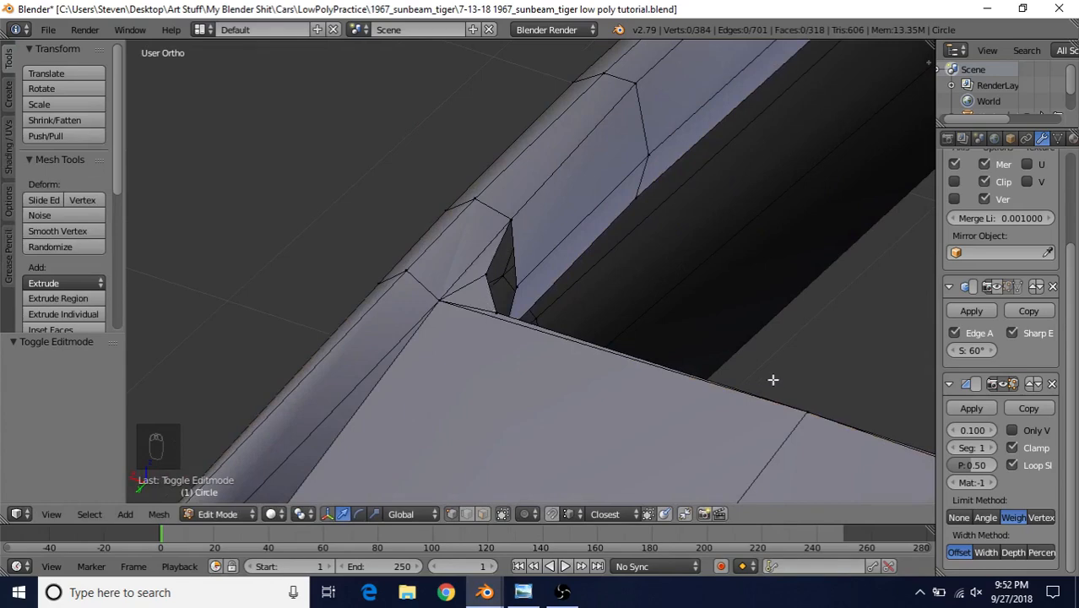
pyautogui.scroll(-6, 465, 226)
pyautogui.moveTo(561, 339); pyautogui.dragTo(551, 251, button='middle')
pyautogui.press('Tab')
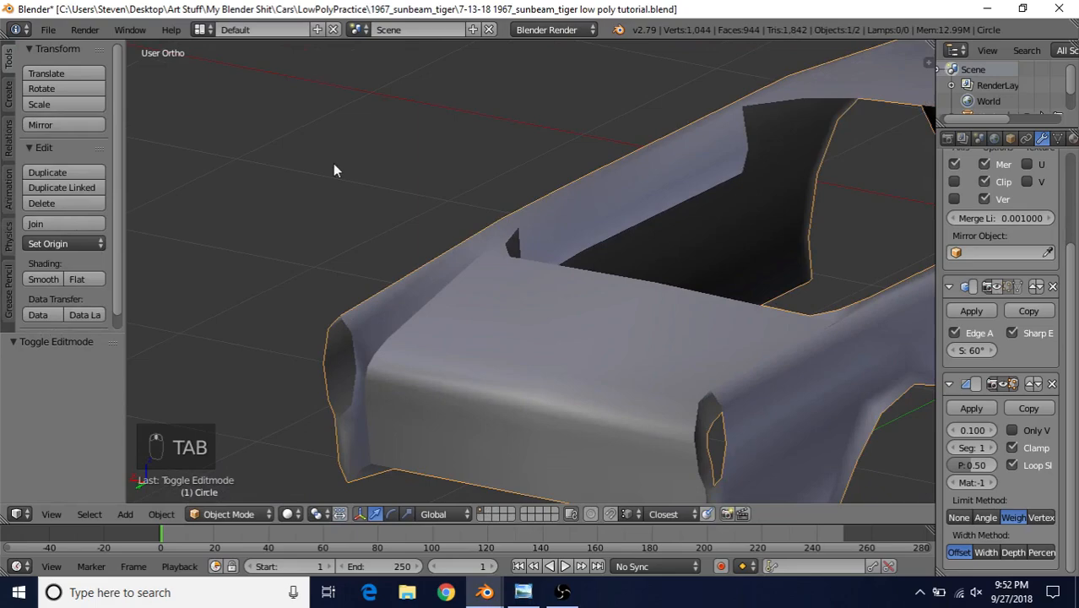
pyautogui.click(48, 29)
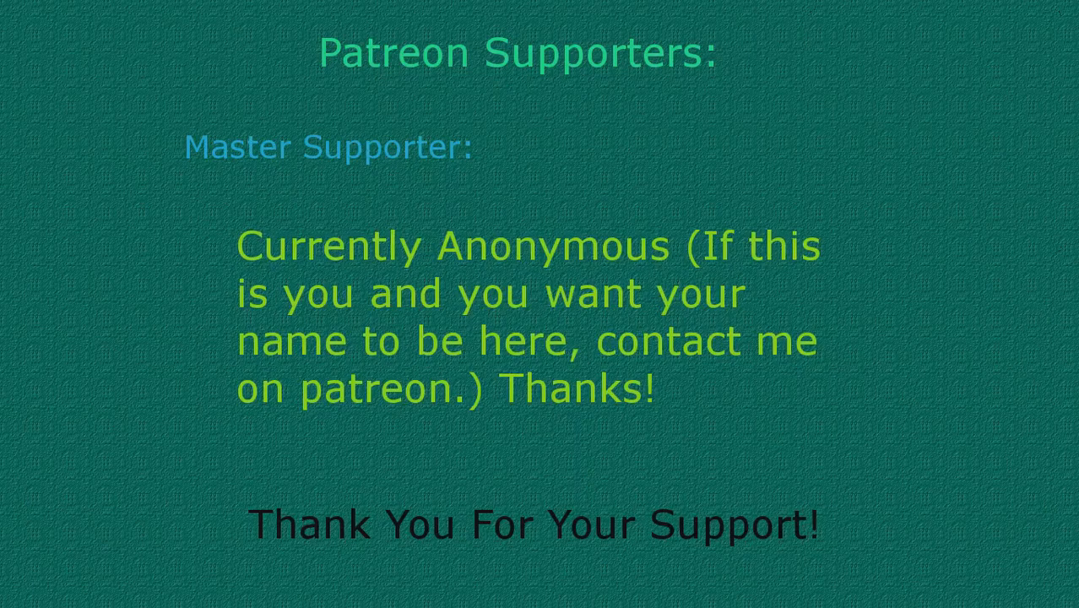